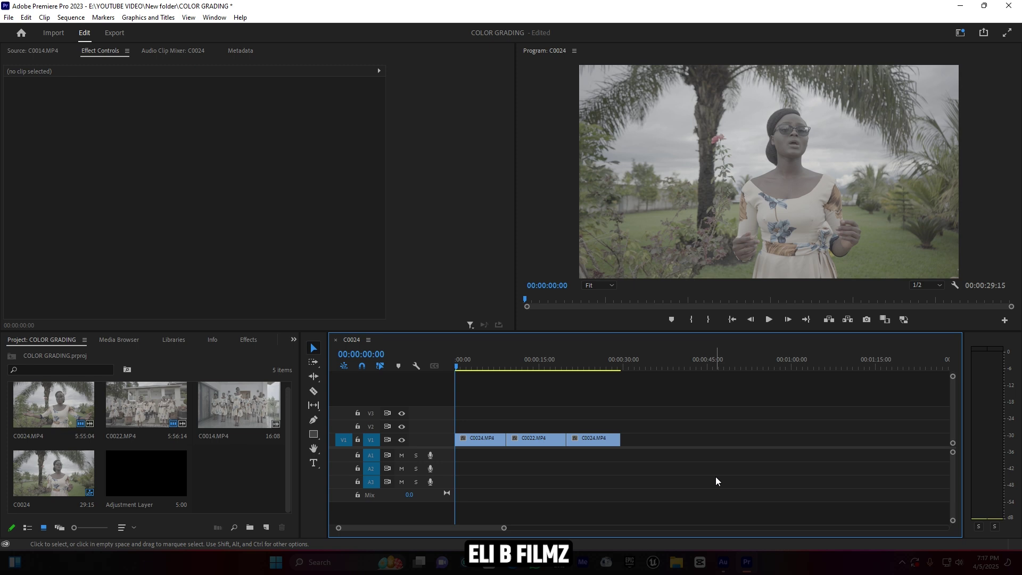
- Play and scrub through the three ungraded clips in the C0024 sequence to review the flat footage
left_click(473, 366)
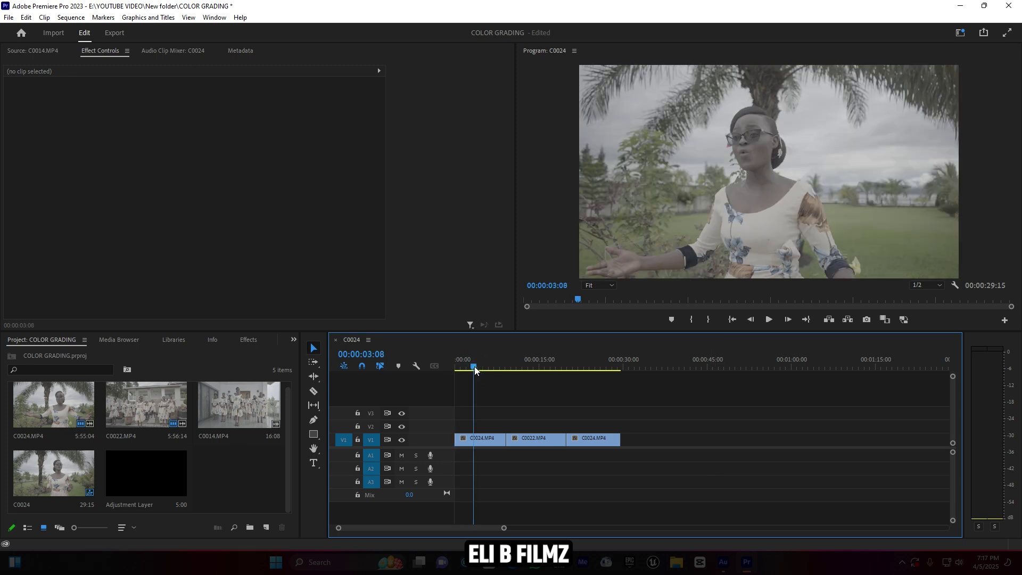
key("space")
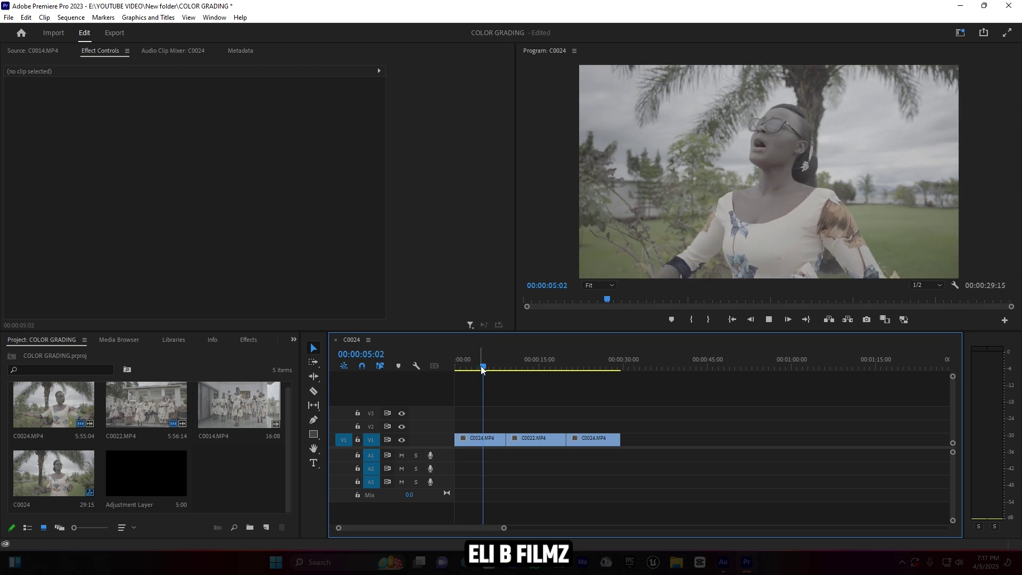
key("space")
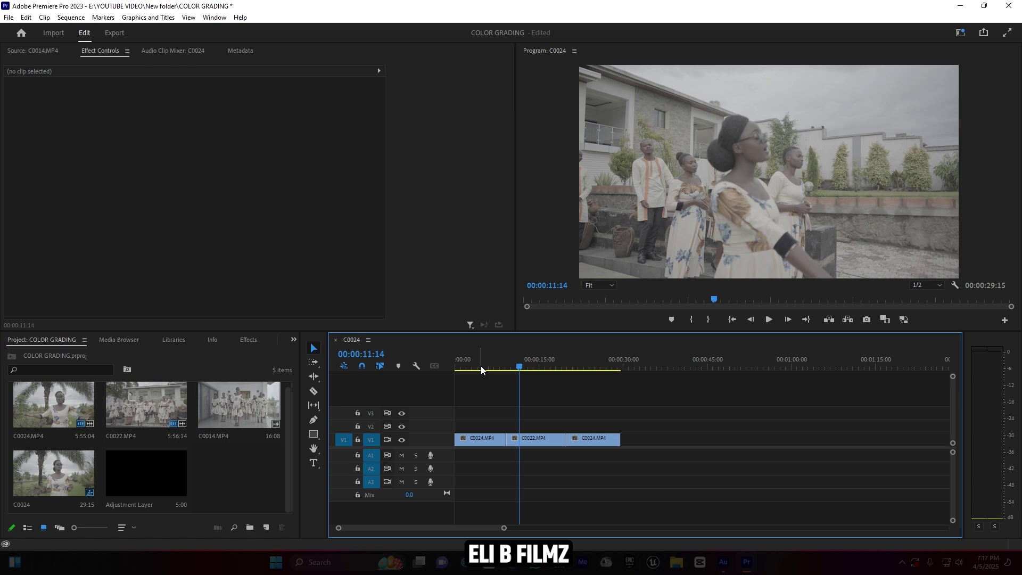
left_click_drag(500, 362, 550, 357)
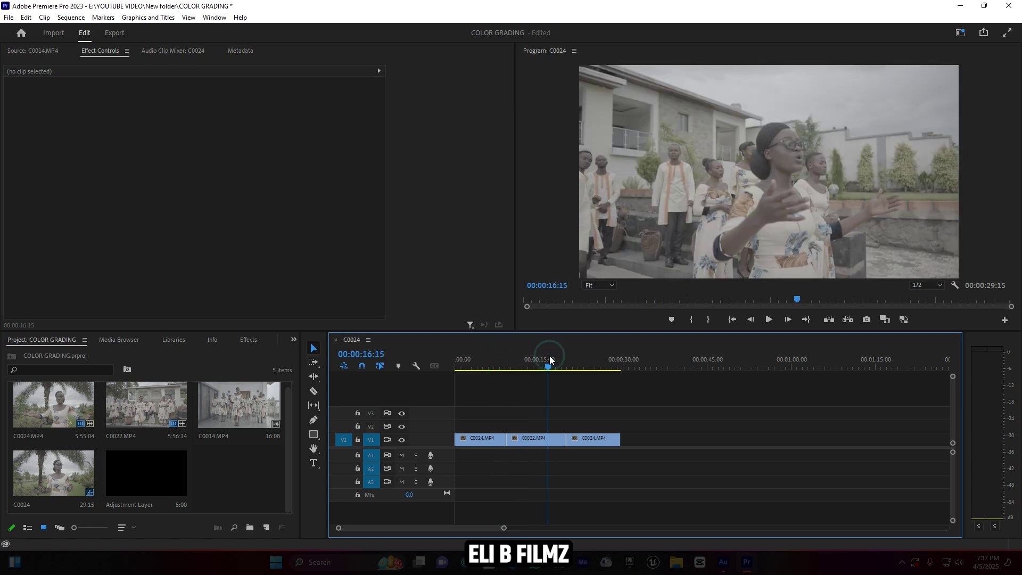
key("space")
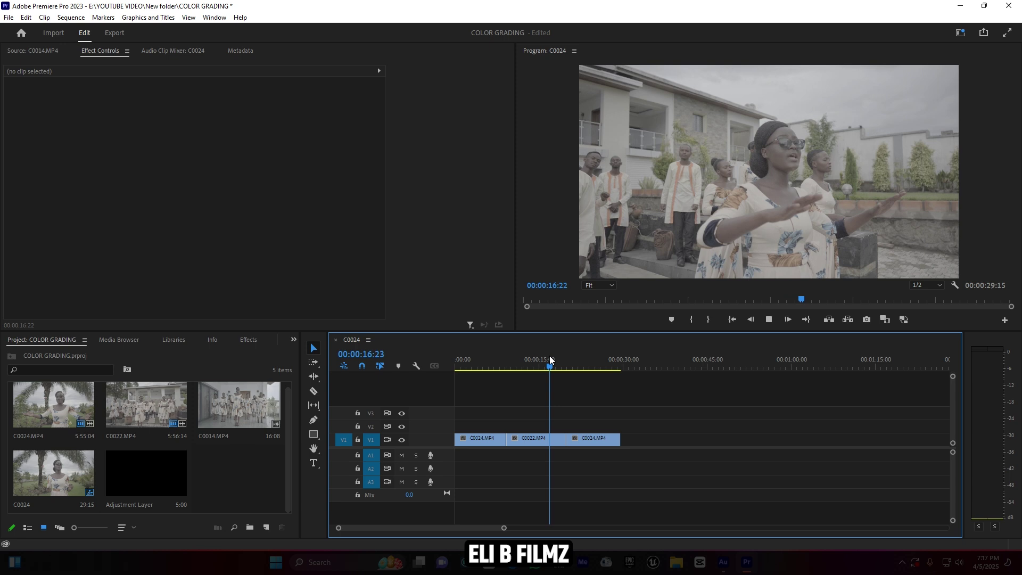
left_click(581, 359)
left_click(505, 364)
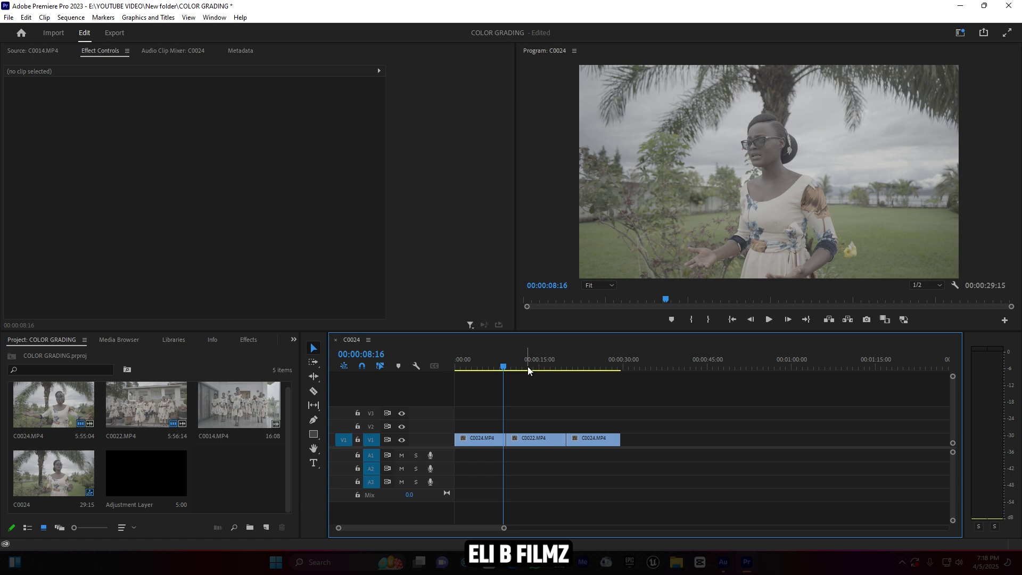
- Create a 3840 x 2160, 25 fps adjustment layer and place it on V2 spanning all three clips
left_click(267, 527)
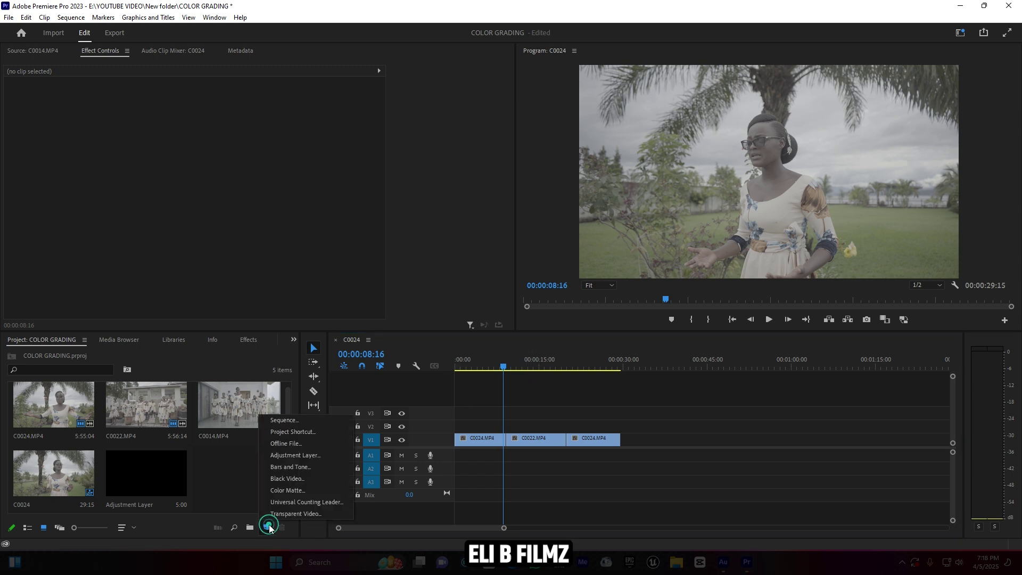
left_click(321, 456)
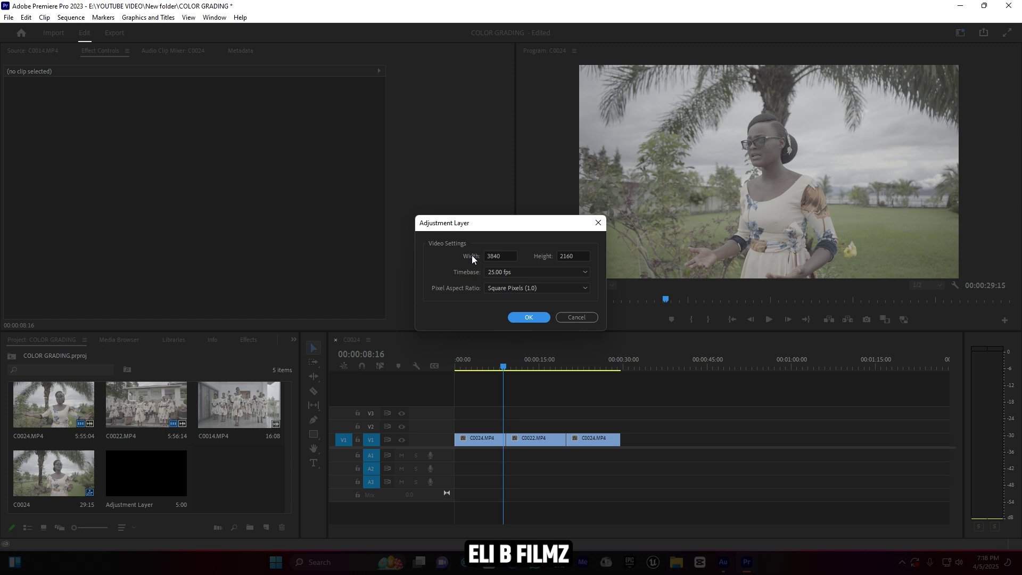
left_click(529, 317)
left_click_drag(222, 478, 620, 427)
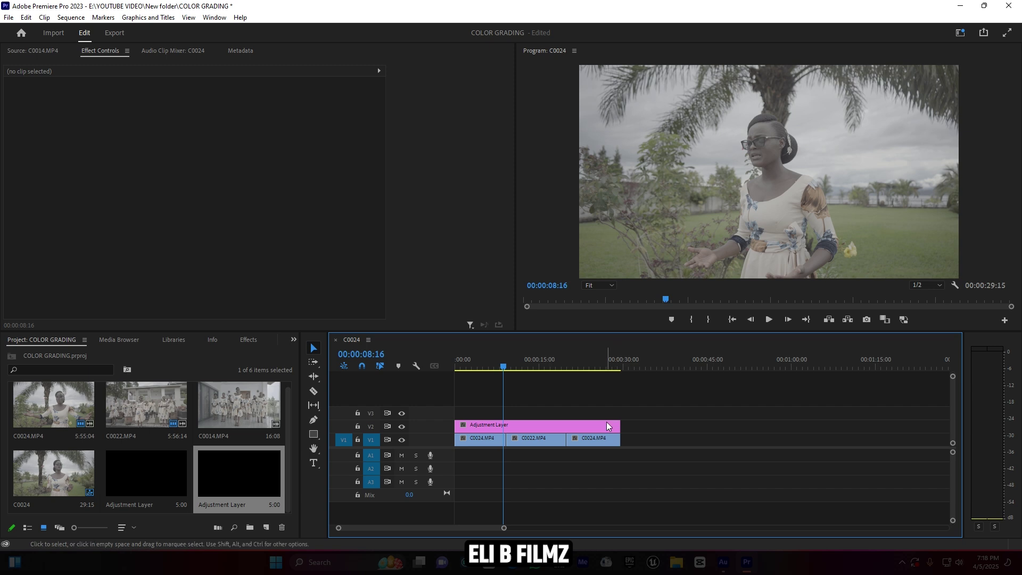
- Select the adjustment layer on V2, switch to the Color workspace and expand the Lumetri Basic Correction settings
left_click(606, 428)
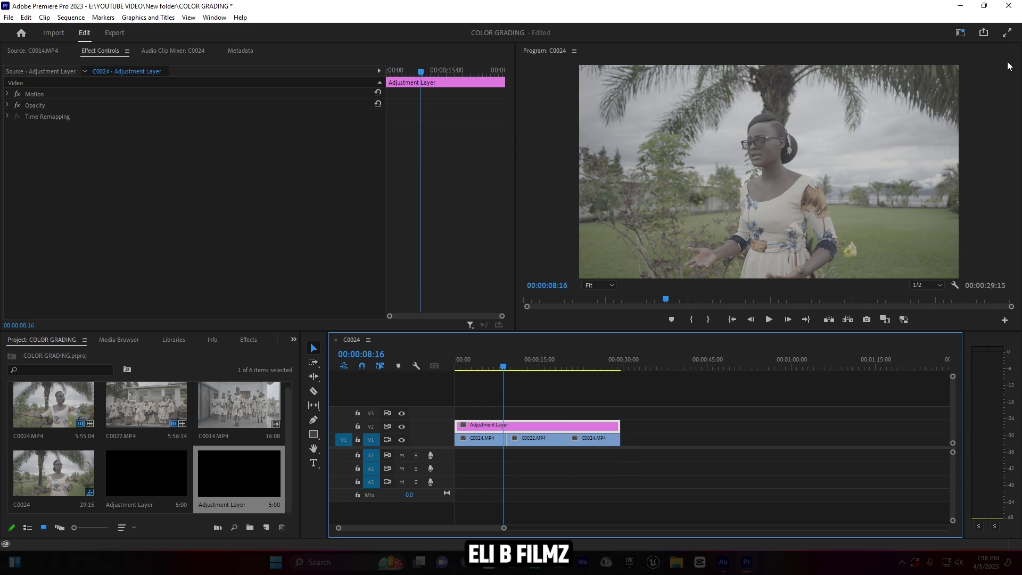
left_click(961, 33)
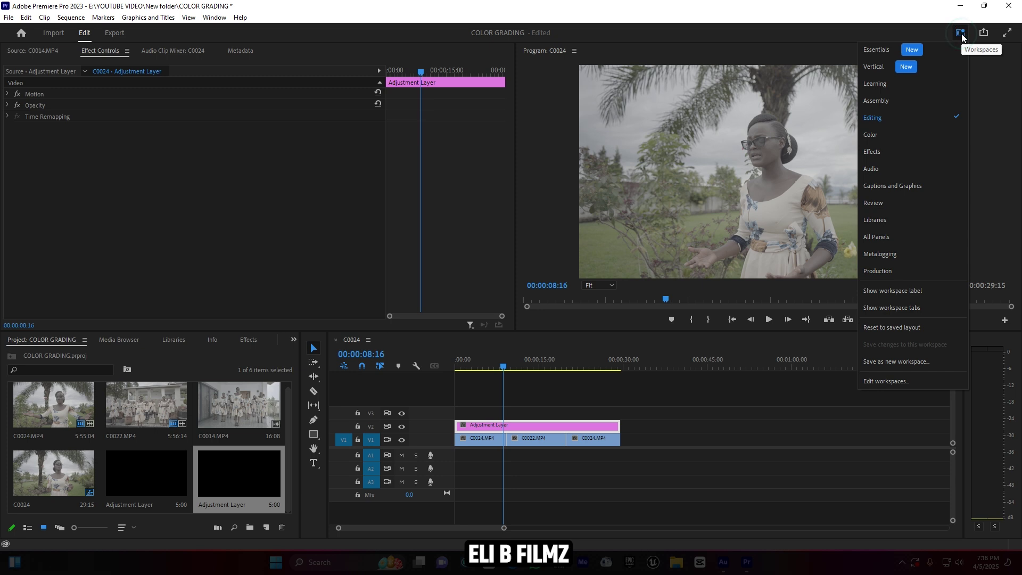
left_click(922, 130)
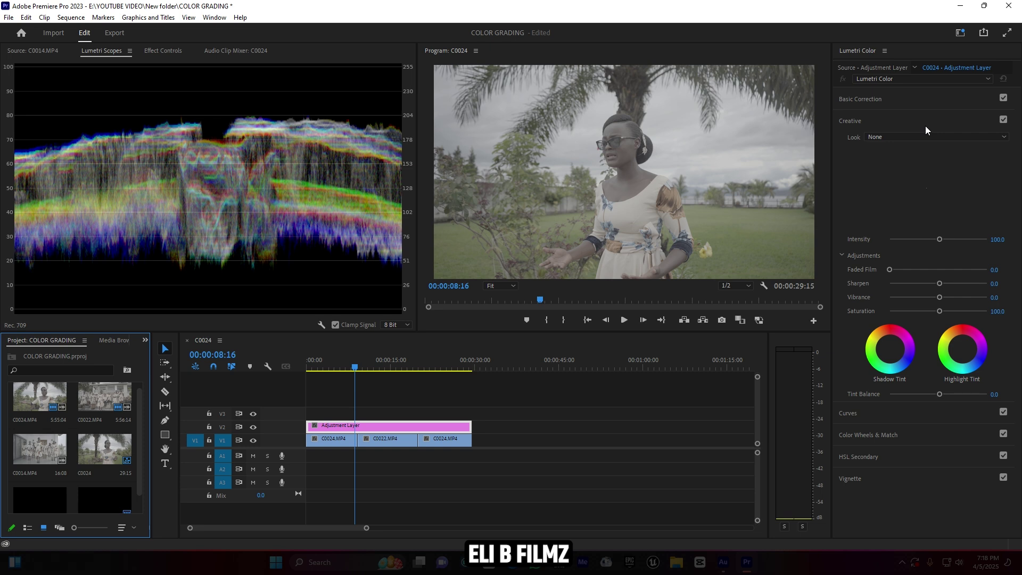
left_click(884, 100)
left_click(885, 100)
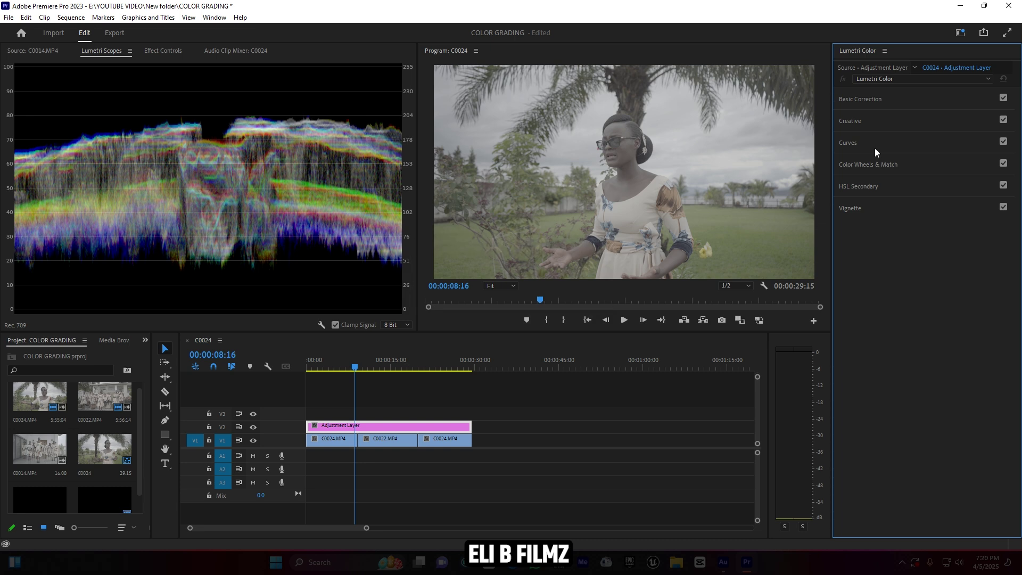
left_click(874, 99)
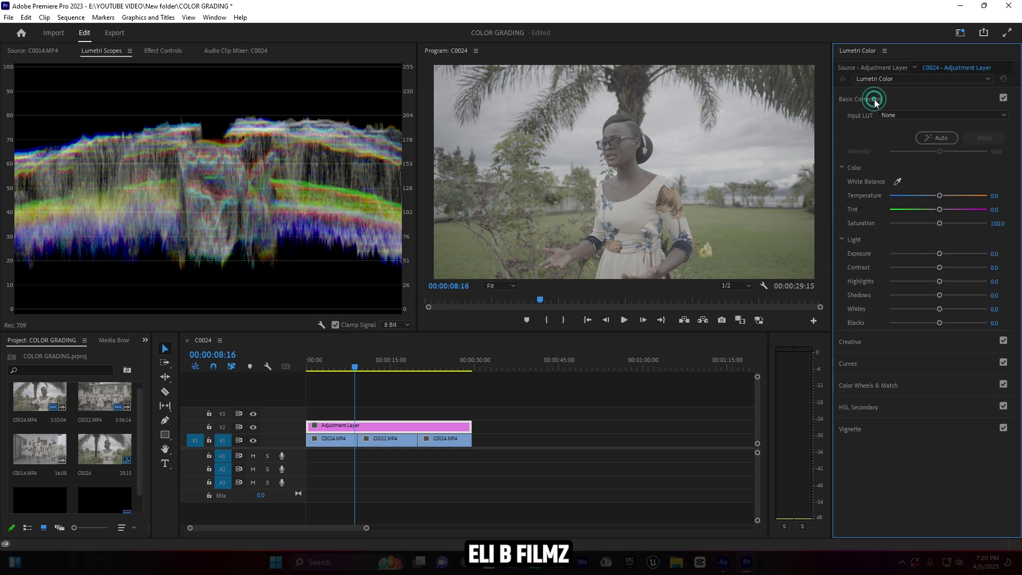
- At 00:00:05:20, load Rec.709.cube from the ABAKATORIKE folder on drive J as the Input LUT and compare the image with and without it
left_click_drag(349, 367, 341, 371)
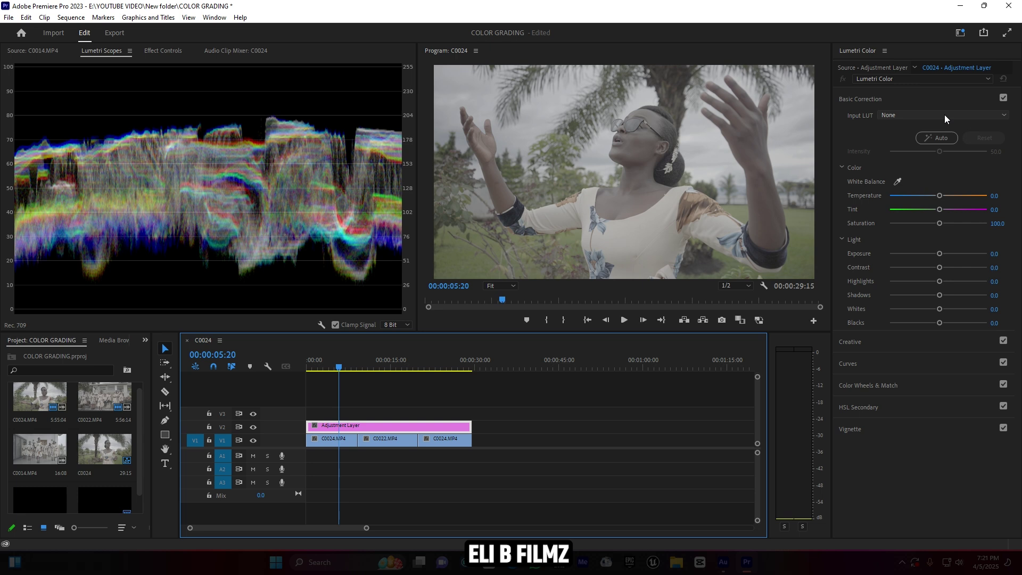
left_click(1003, 115)
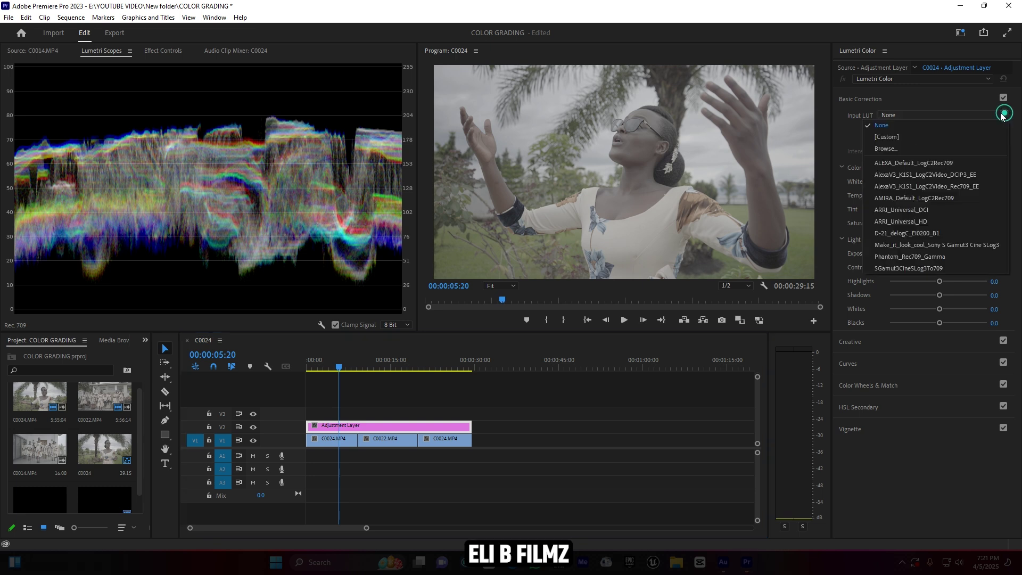
left_click(886, 149)
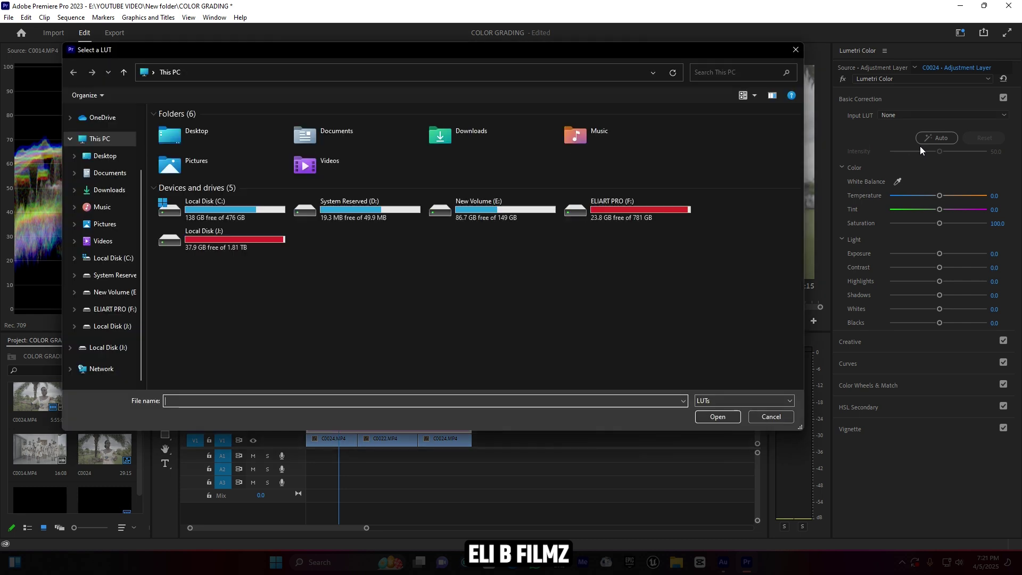
double_click(200, 242)
double_click(196, 127)
left_click(189, 244)
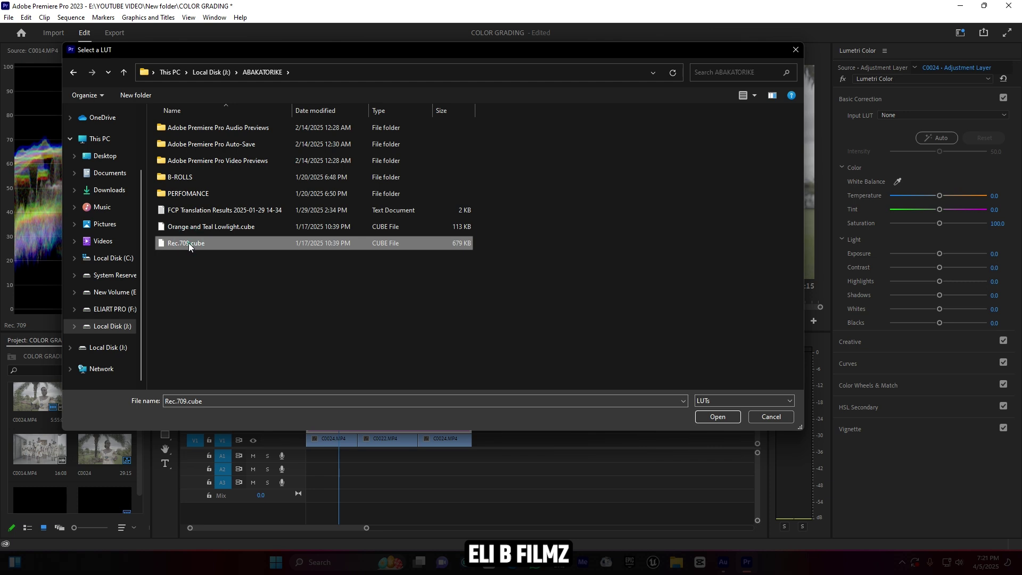
double_click(189, 243)
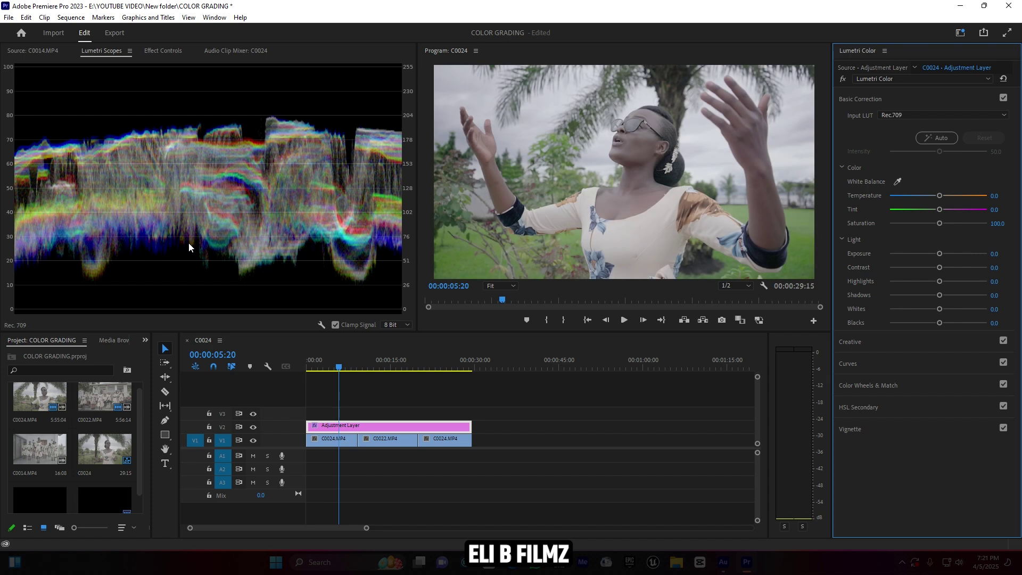
left_click(254, 427)
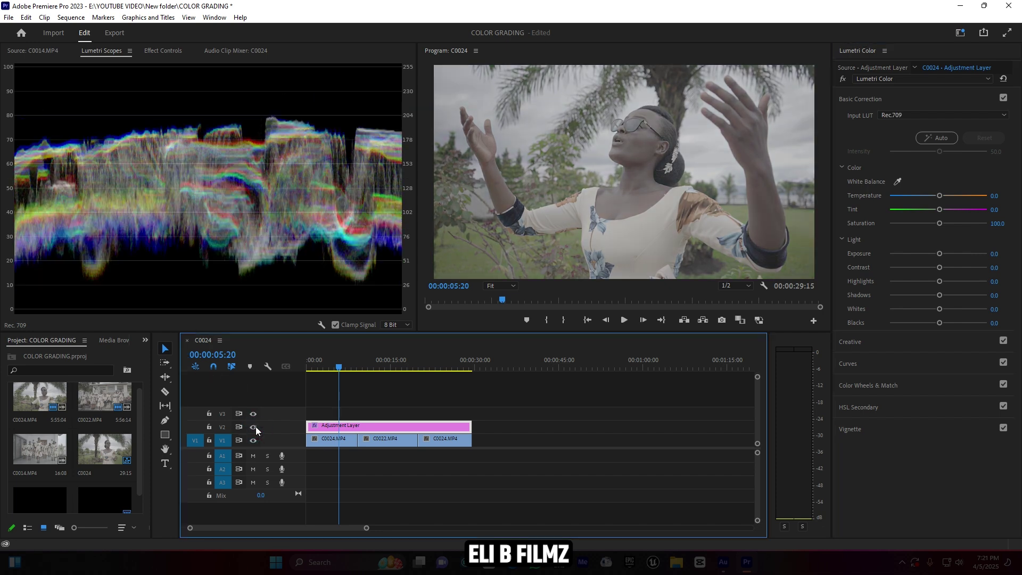
left_click(254, 427)
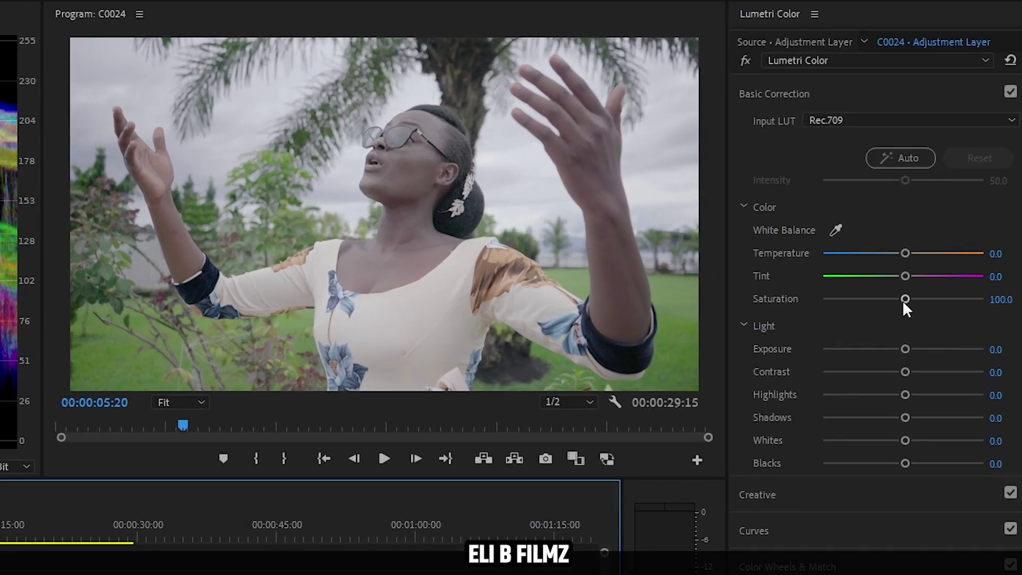
- In Basic Correction, set Saturation to 139.1, Contrast to 37.0, Highlights to -10.9 and Blacks to -6.5
left_click_drag(941, 224, 946, 223)
left_click_drag(909, 318, 930, 323)
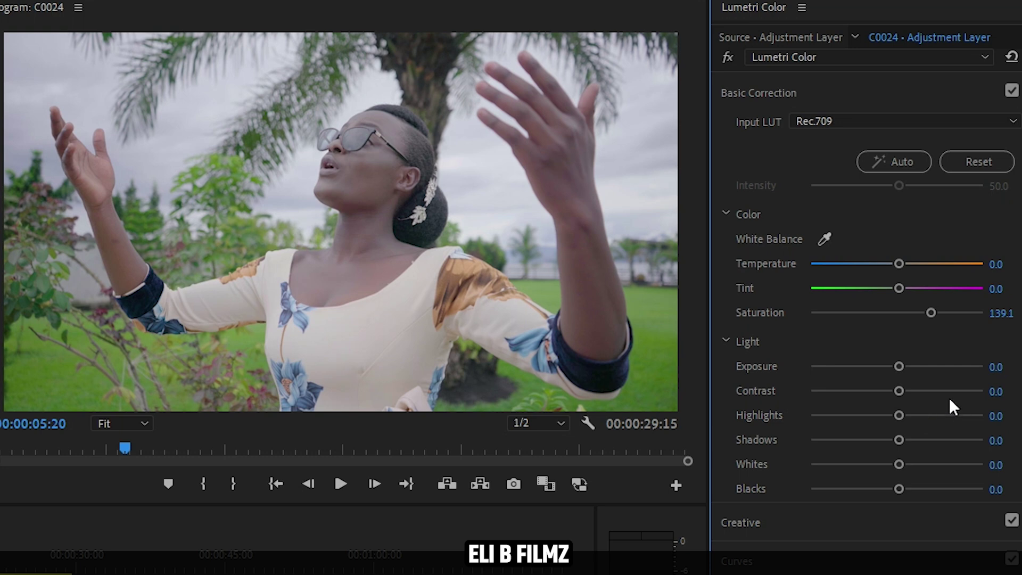
left_click_drag(900, 390, 928, 394)
left_click_drag(894, 412, 887, 415)
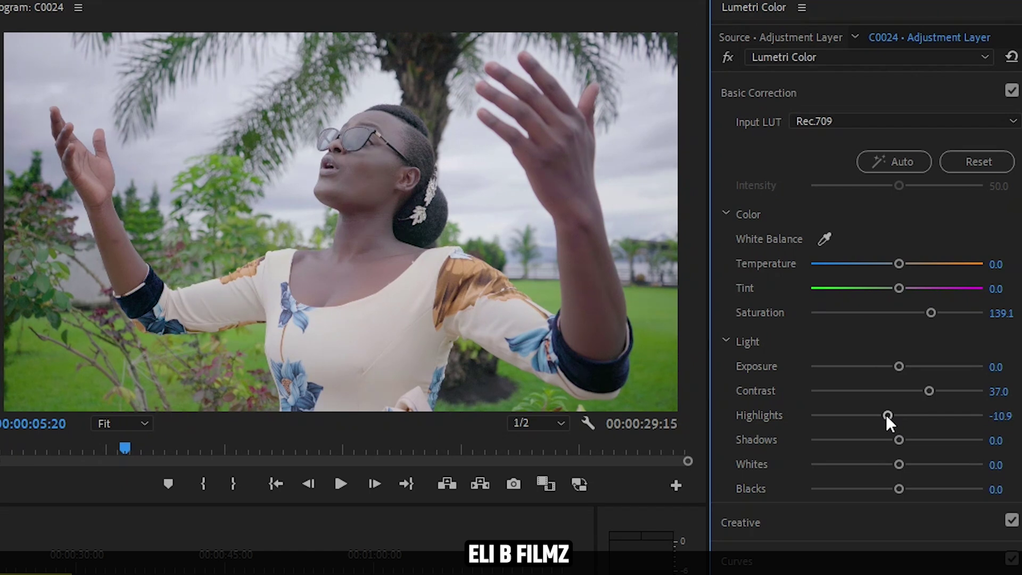
left_click_drag(897, 489, 890, 489)
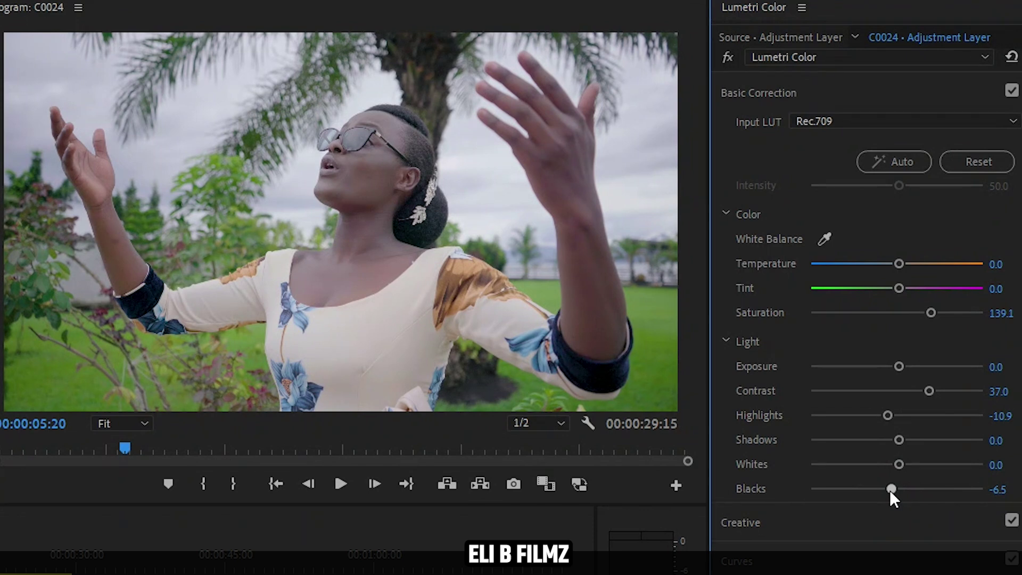
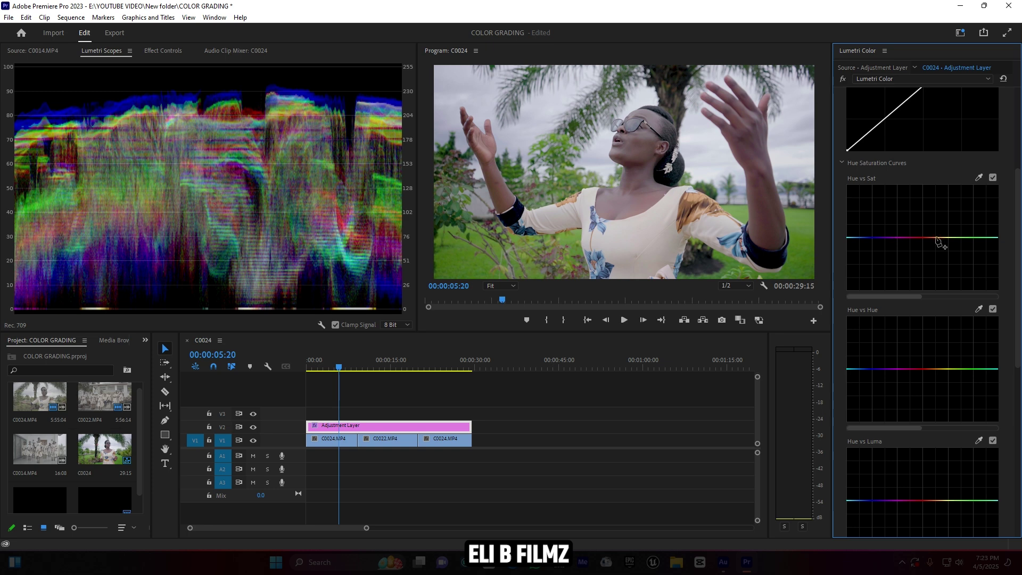
- Anchor the Hue vs Sat curve at purple and aqua-green, and raise the blue point between them to boost blue saturation
left_click(884, 238)
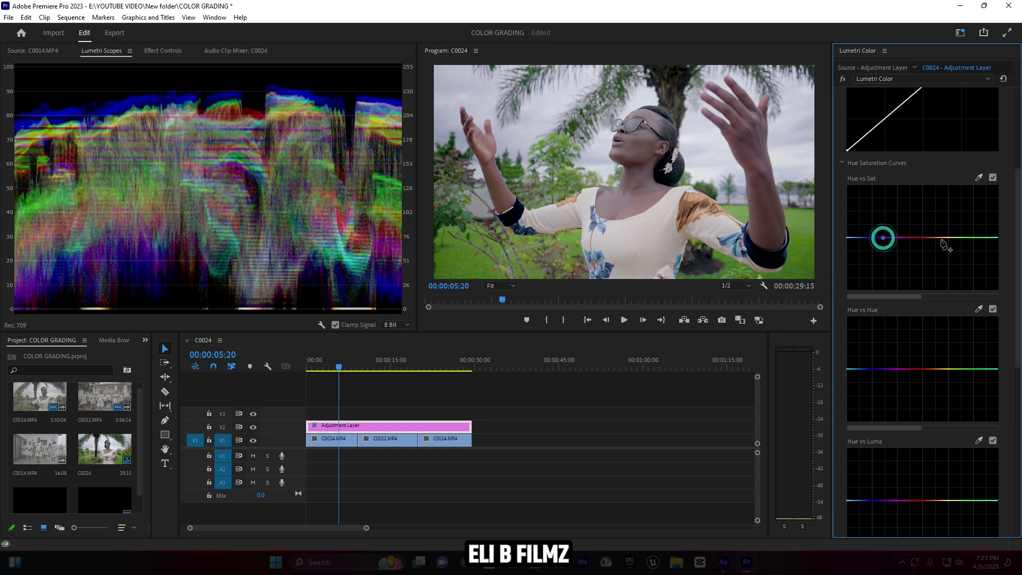
left_click(988, 237)
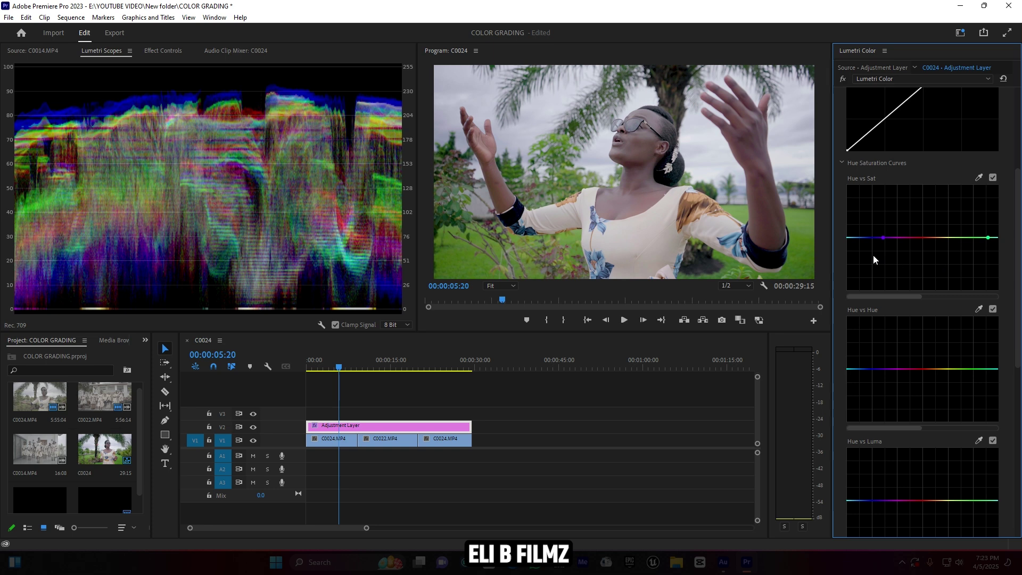
left_click_drag(863, 238, 858, 251)
left_click_drag(855, 187, 859, 201)
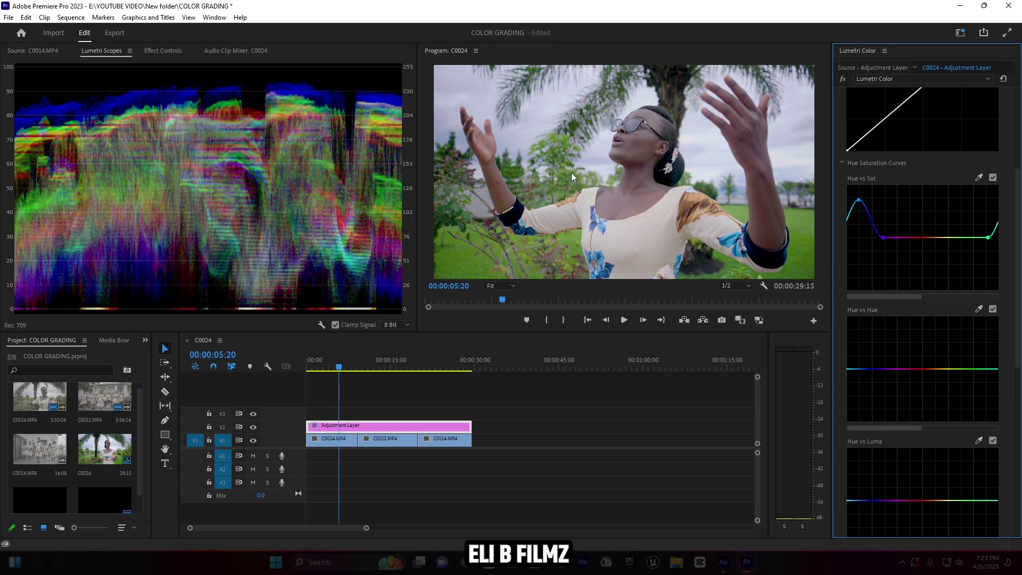
- Anchor the Hue vs Sat curve at orange and raise its green and yellow points to boost foliage saturation
left_click(940, 238)
left_click_drag(968, 238, 970, 221)
left_click(949, 228)
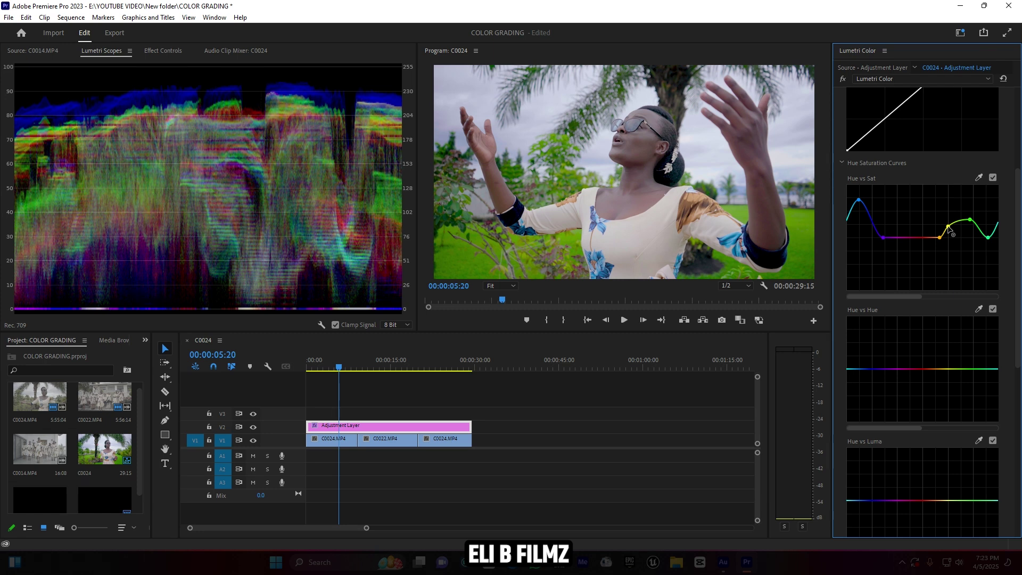
- Anchor the Hue vs Hue curve at green and purple, and raise the blue point slightly to shift blues towards teal
scroll(916, 301, "down", 1)
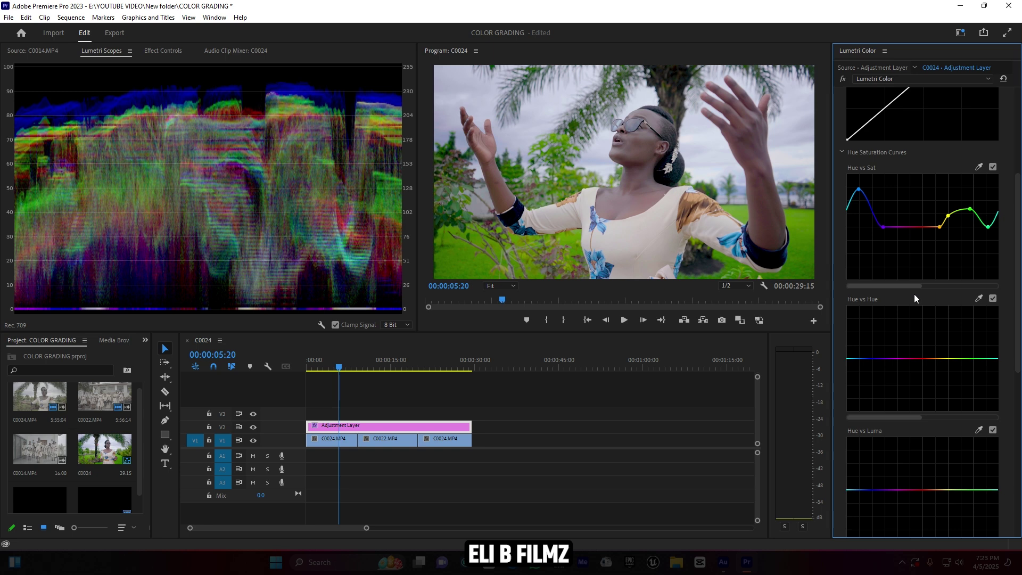
scroll(920, 292, "down", 1)
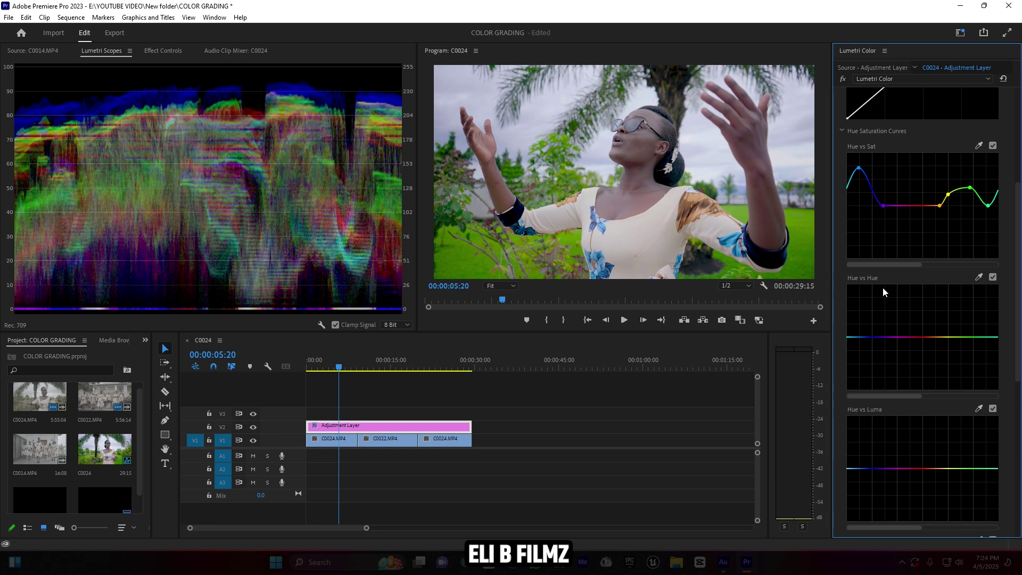
left_click(989, 338)
left_click(886, 337)
left_click(858, 337)
left_click_drag(859, 337, 856, 326)
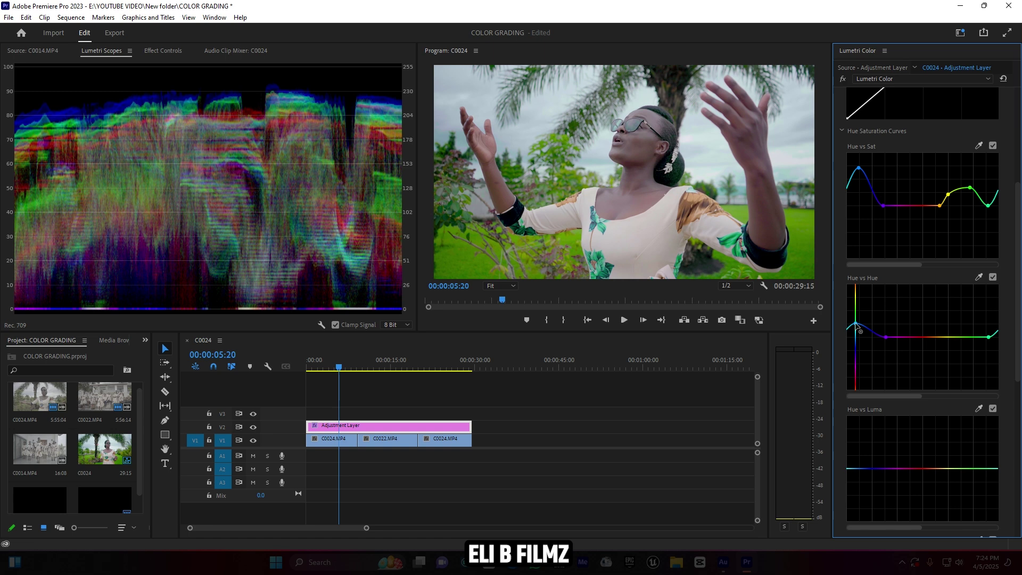
left_click_drag(857, 325, 857, 333)
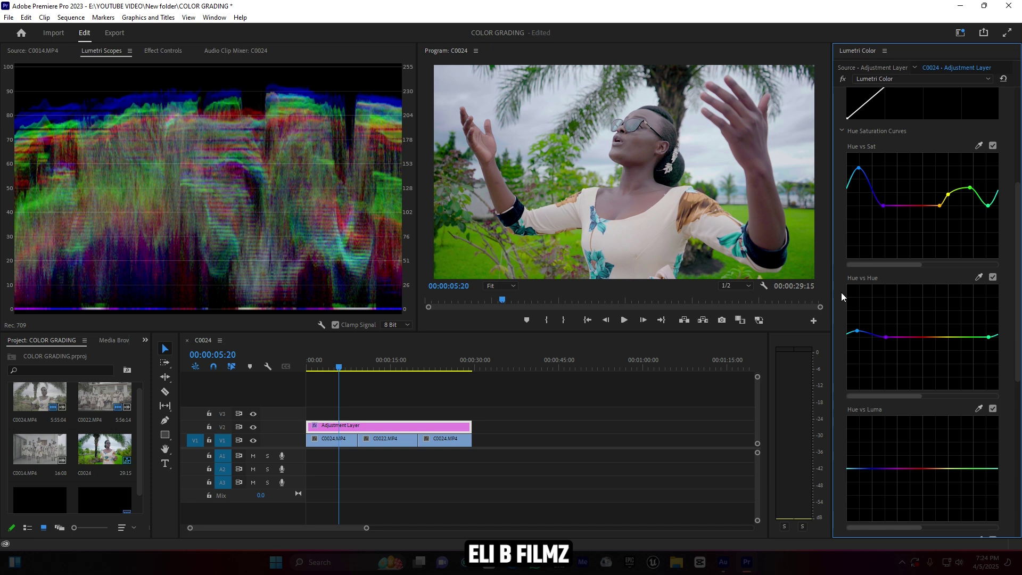
- Anchor the Hue vs Hue curve at orange and lower a yellow-green point slightly to shift the foliage hue
left_click(941, 337)
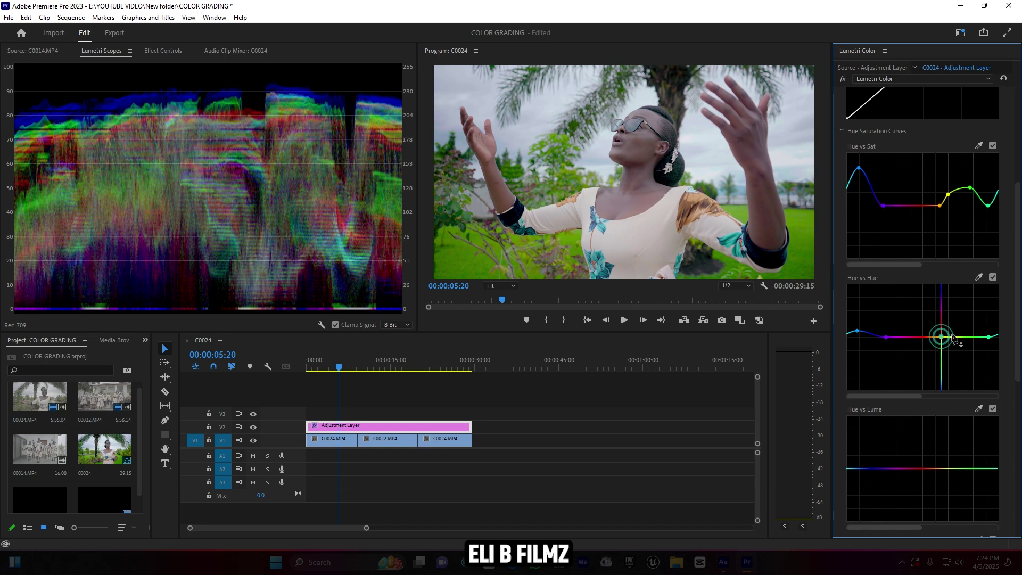
left_click(962, 338)
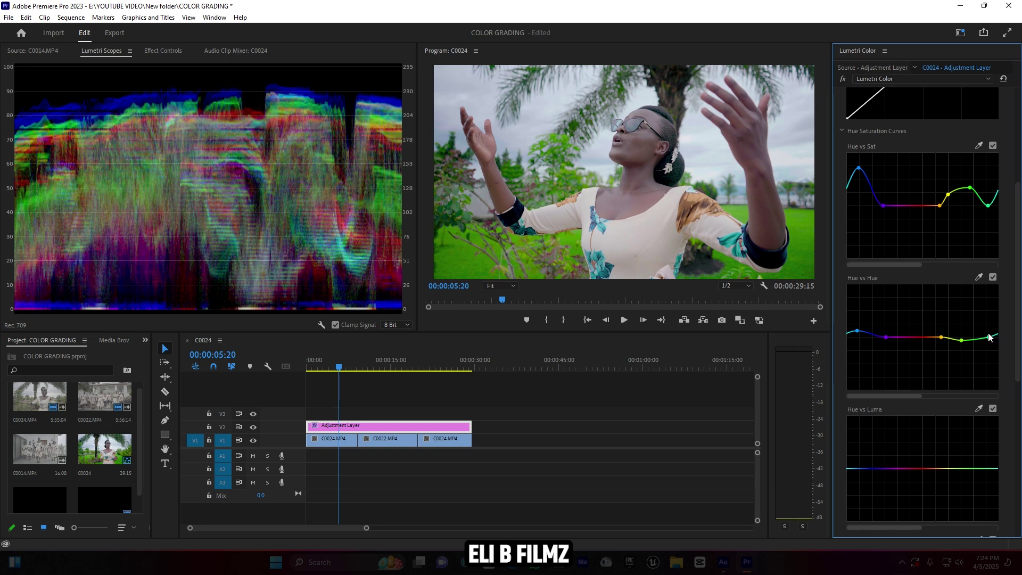
- Add a yellow point to the Hue vs Hue curve beside the orange anchor and lower it slightly to shift the yellow foliage hue
left_click(949, 338)
mouse_move(948, 345)
left_mouse_down()
mouse_move(955, 326)
mouse_move(951, 346)
left_mouse_up()
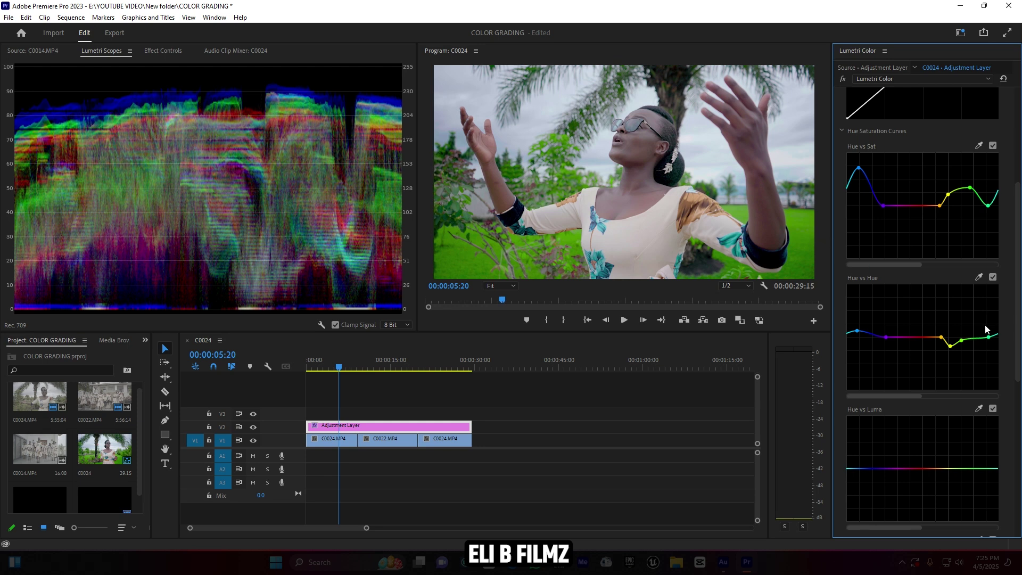
- Anchor the Hue vs Luma curve at aqua-green, purple and orange, and lower its blue and green points slightly to darken sky and foliage
scroll(872, 301, "down", 3)
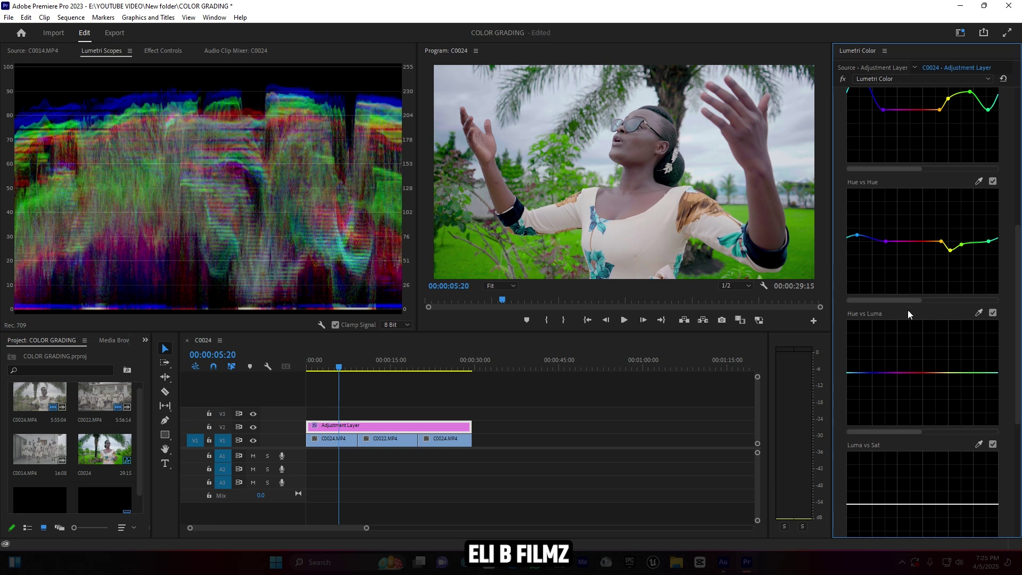
left_click(987, 372)
left_click(885, 373)
left_click_drag(863, 372, 863, 382)
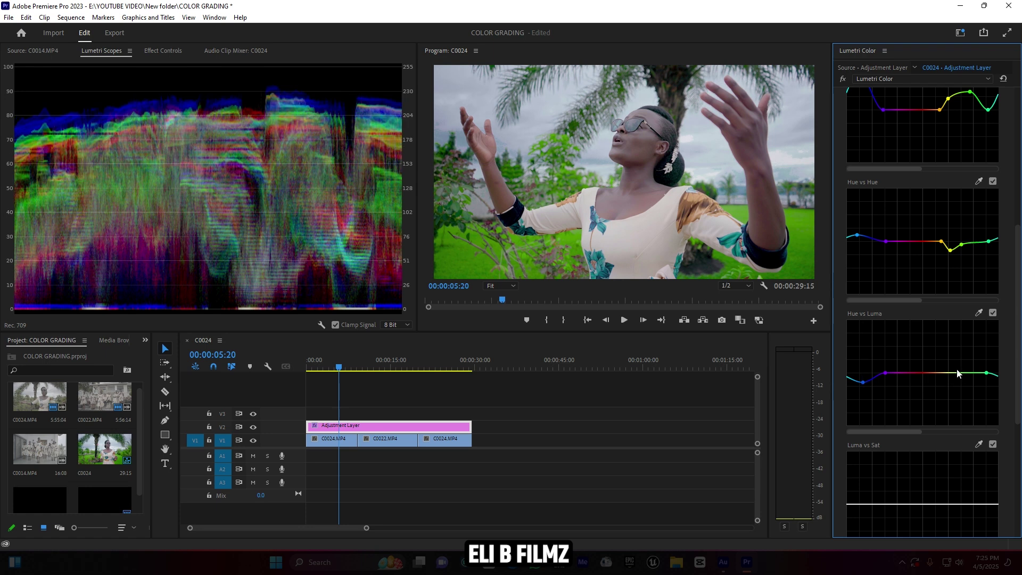
left_click(941, 373)
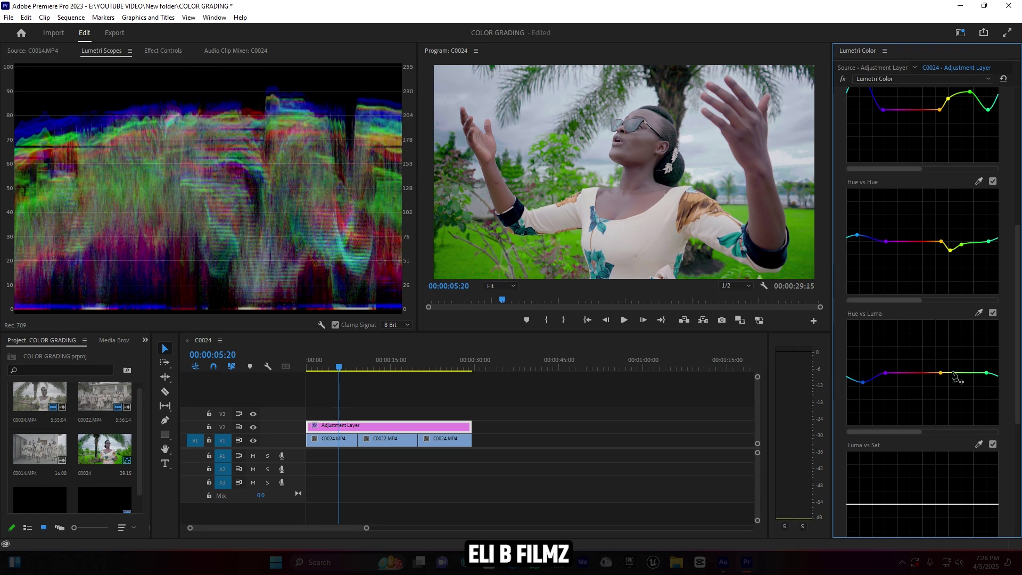
mouse_move(962, 374)
left_mouse_down()
mouse_move(961, 398)
mouse_move(966, 379)
left_mouse_up()
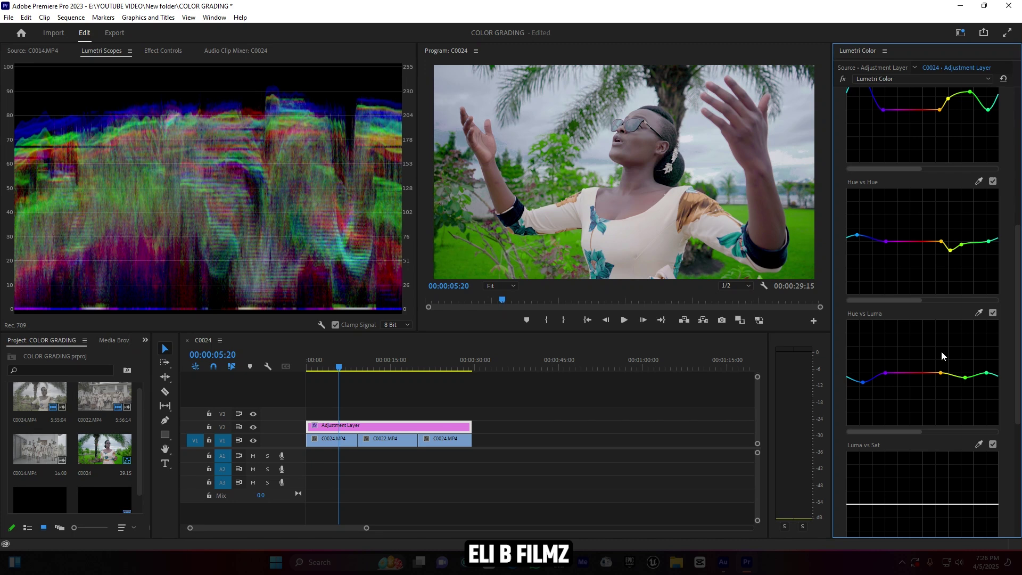
- Compare the footage with and without the grade by switching the adjustment layer's track off and back on
scroll(942, 351, "up", 1)
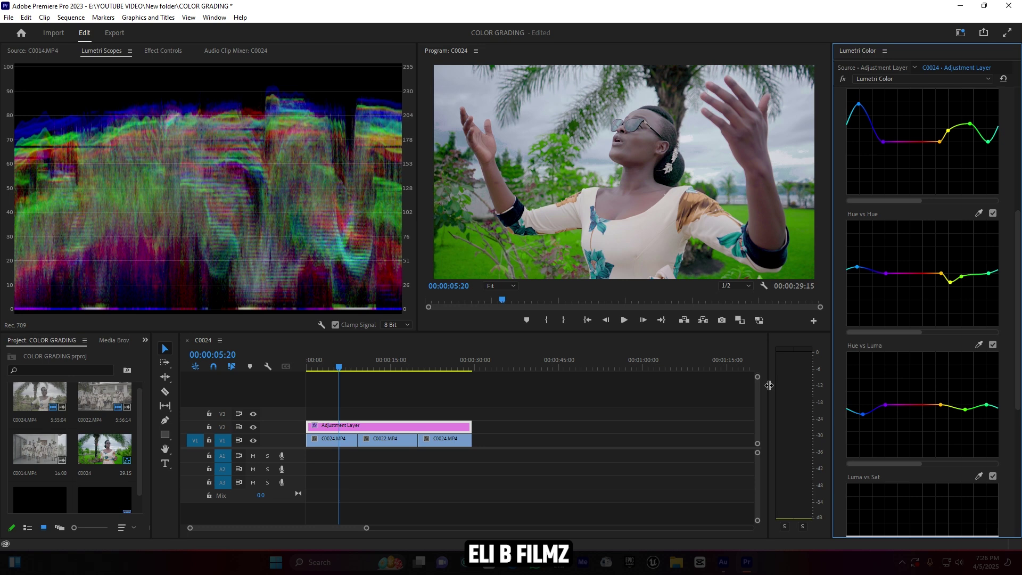
left_click(253, 427)
left_click(253, 427)
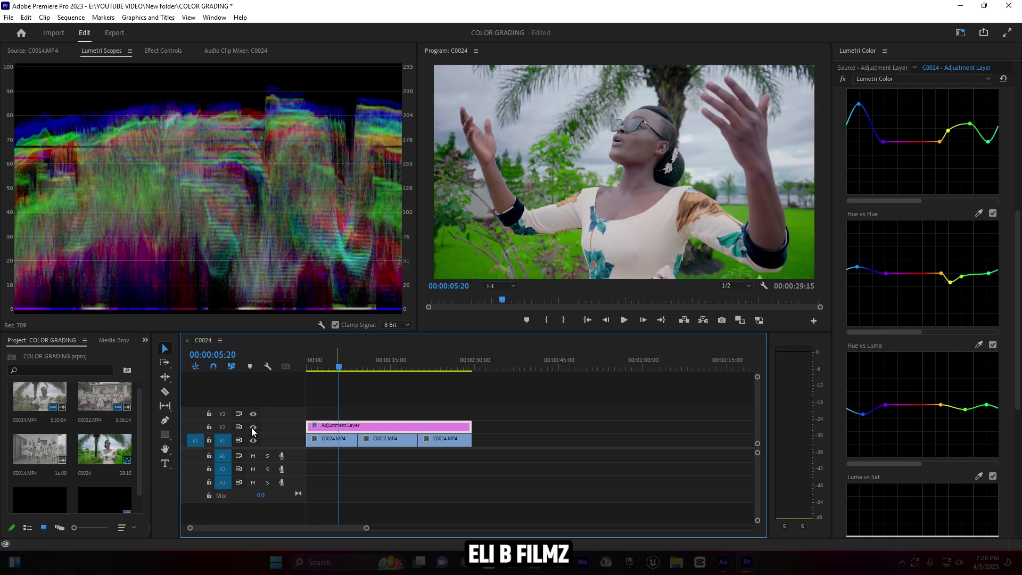
- Start an HSL Secondary key from the red preset colour to isolate the skin, and show its Color/Gray mask
scroll(938, 312, "up", 5)
scroll(931, 295, "up", 1)
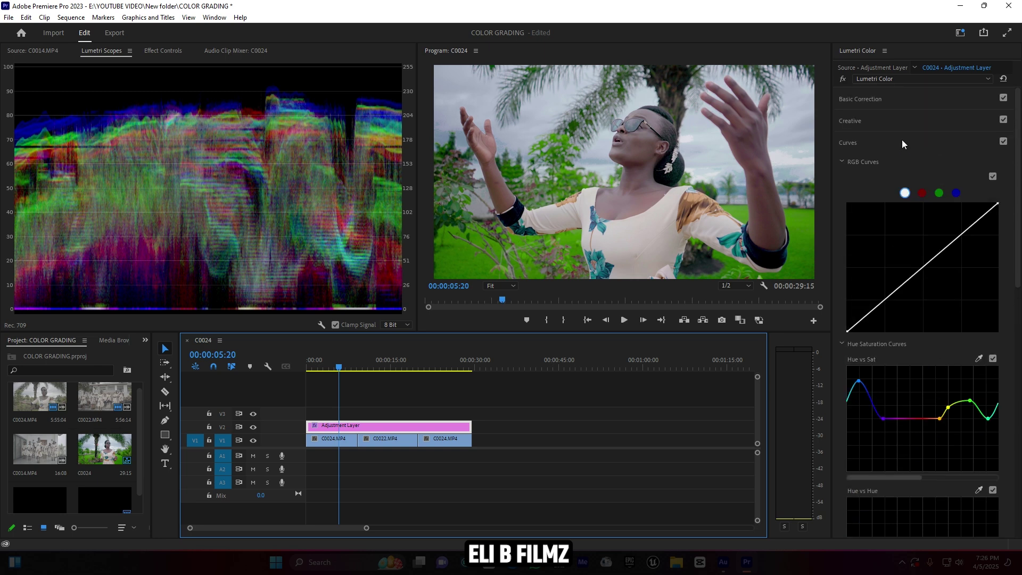
left_click(854, 142)
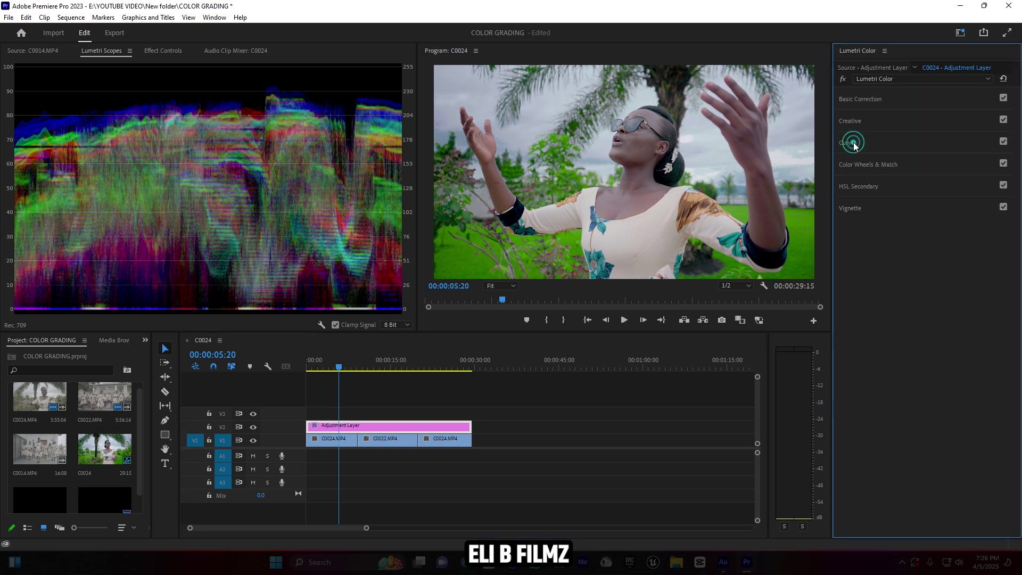
left_click(861, 186)
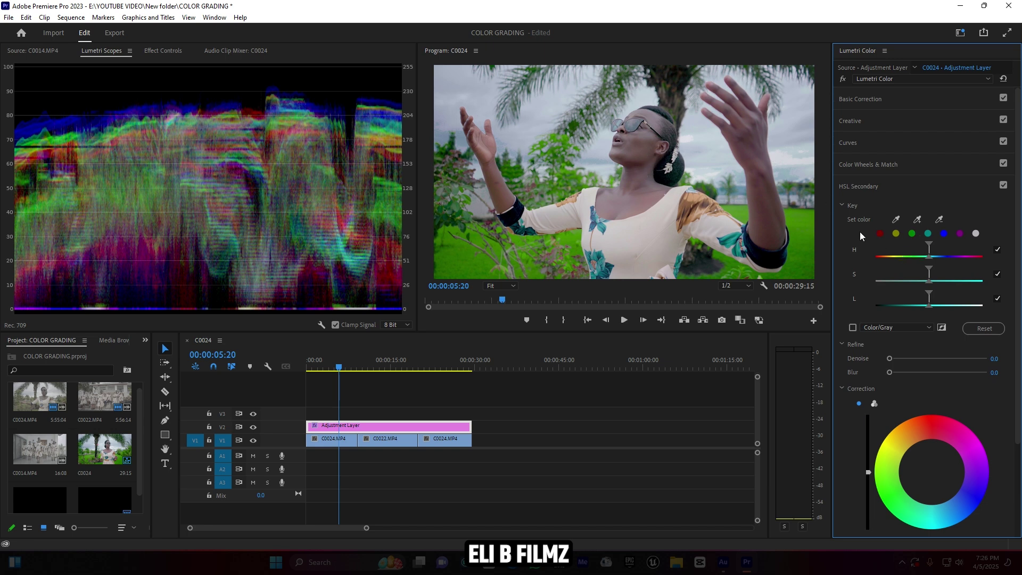
left_click(883, 234)
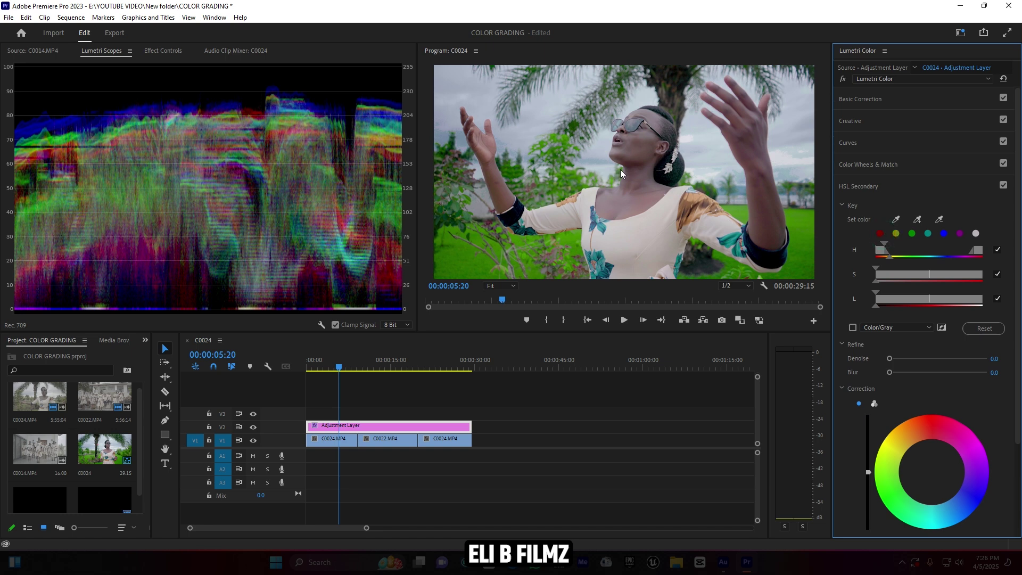
left_click(881, 235)
left_click(852, 328)
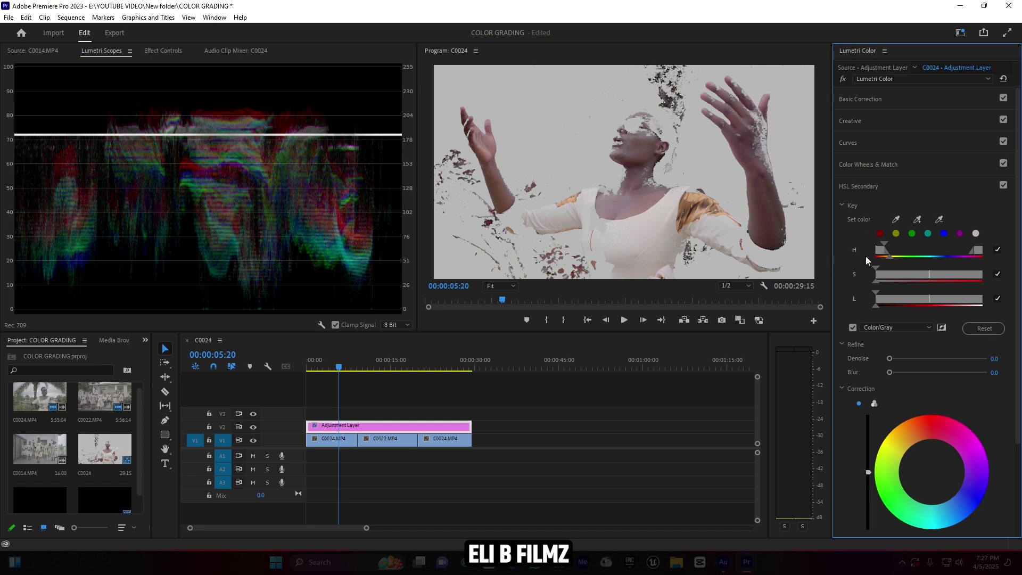
- Refine the key's hue, saturation and luminance ranges so the mask covers the woman's skin more fully
mouse_move(879, 251)
left_mouse_down()
mouse_move(886, 241)
mouse_move(889, 256)
mouse_move(895, 244)
left_mouse_up()
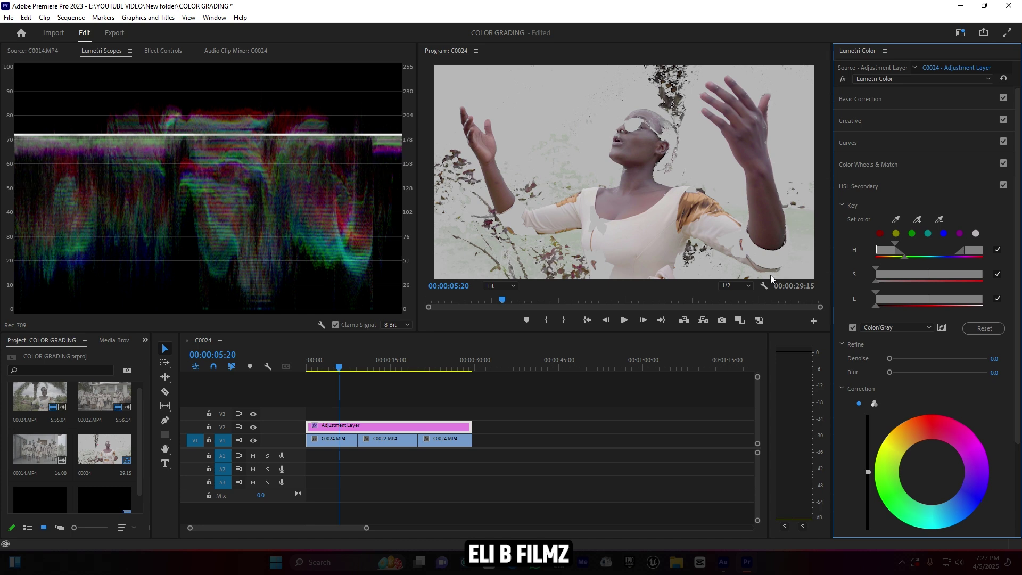
left_click_drag(903, 277, 900, 302)
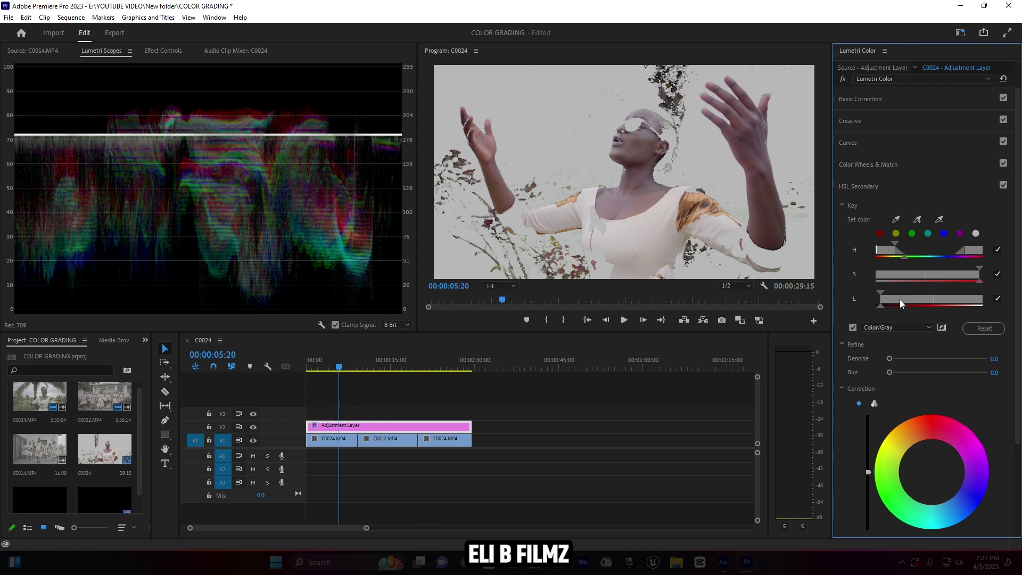
left_click_drag(889, 251, 899, 256)
left_click(888, 250)
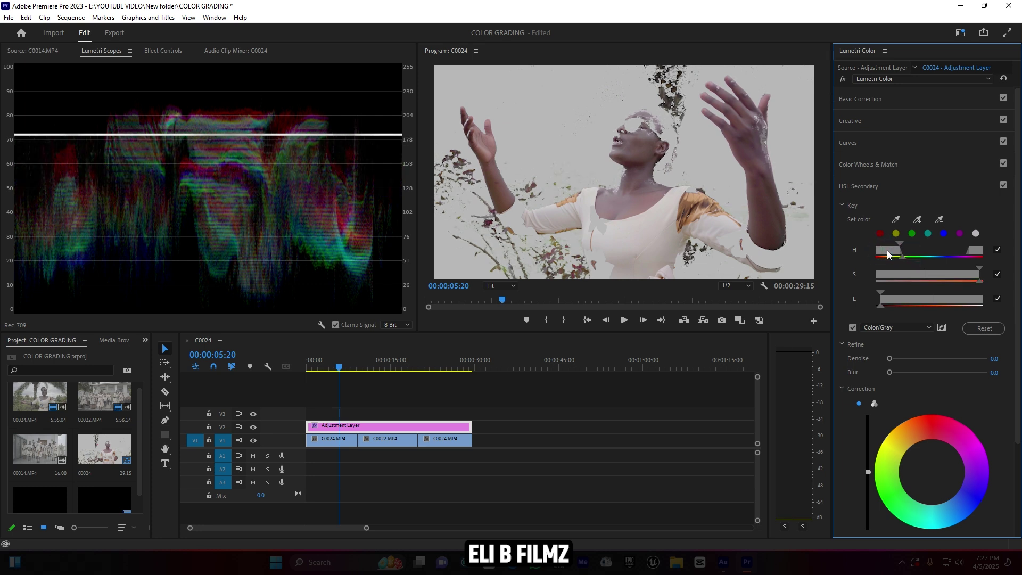
left_click_drag(888, 251, 887, 251)
left_click_drag(896, 251, 890, 251)
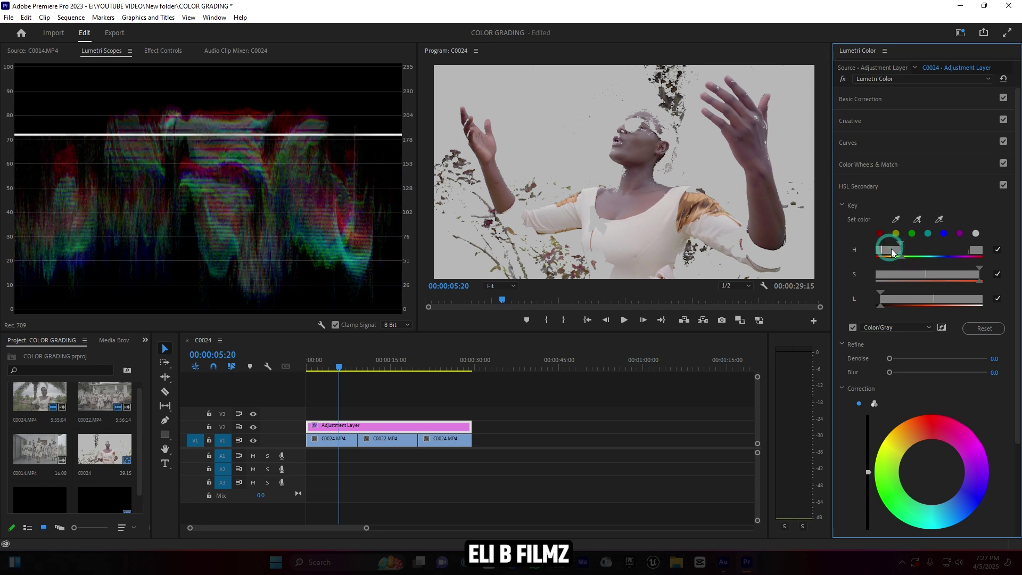
left_click_drag(892, 249, 886, 251)
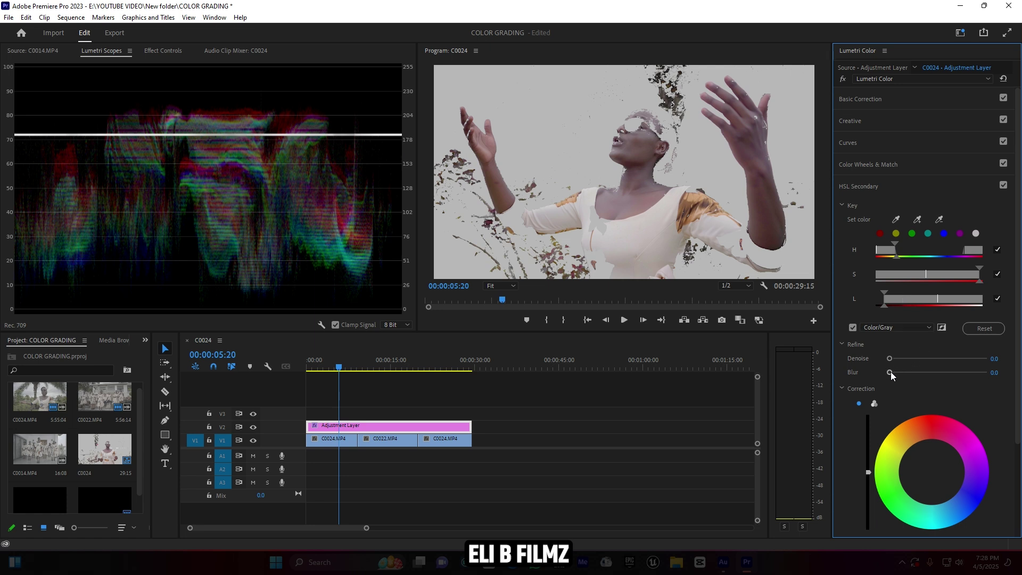
- Set the key's blur to 3.8 and widen its hue range with a softer falloff
left_click_drag(893, 372, 900, 372)
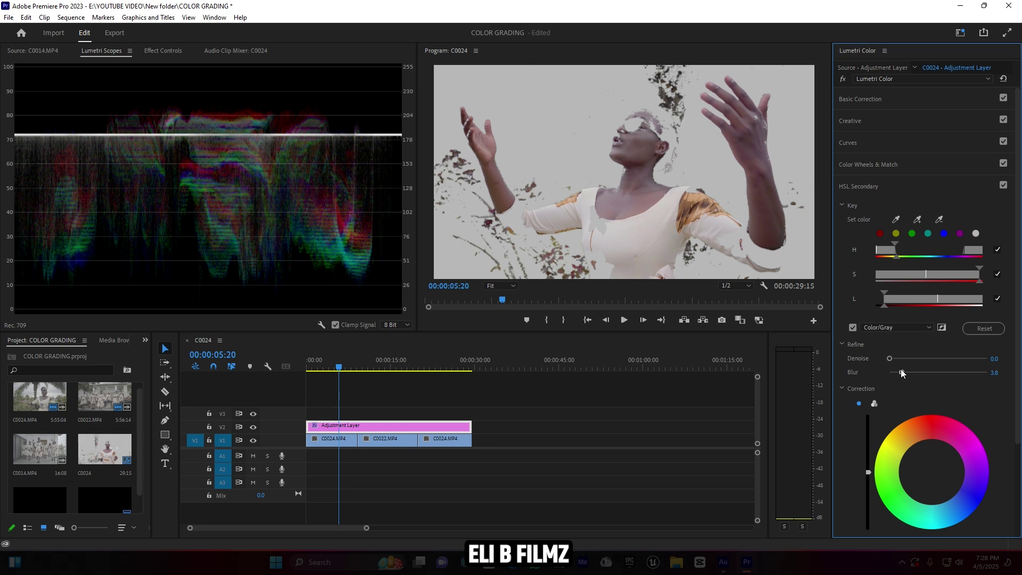
left_click_drag(893, 245, 905, 256)
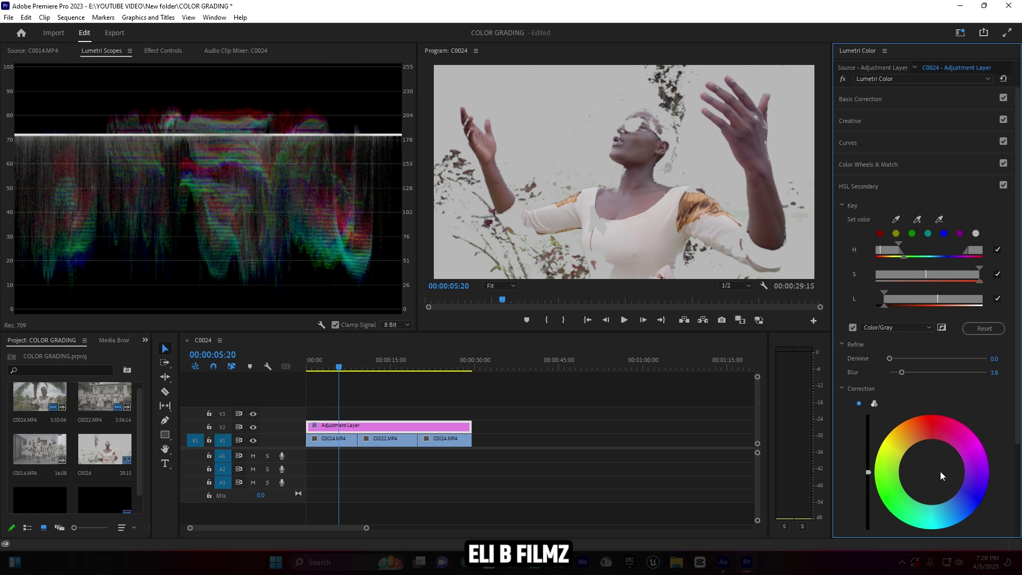
- Shift the keyed skin tones towards orange-red with the HSL Secondary correction wheel, and hide the mask
left_click_drag(931, 471, 925, 458)
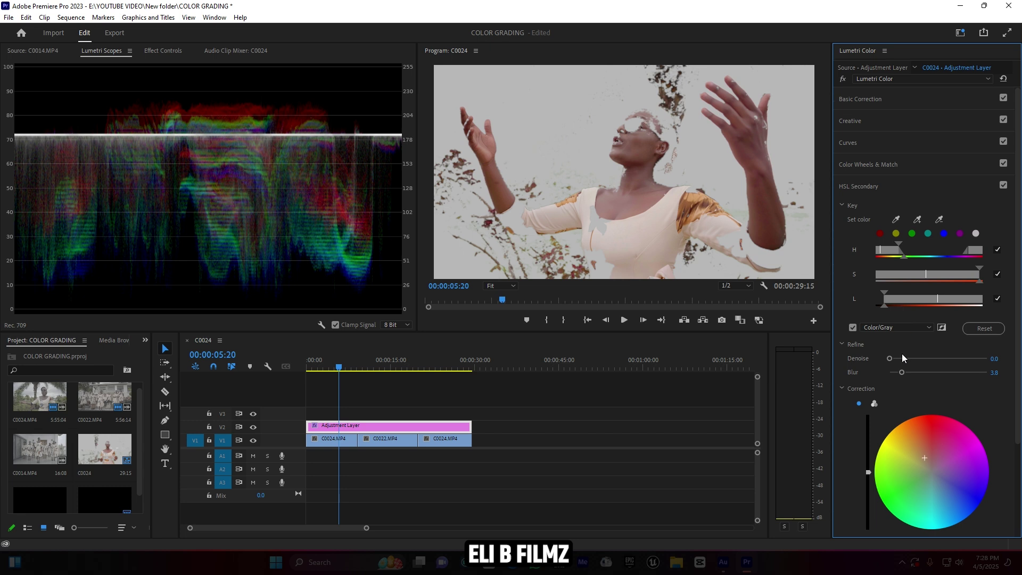
left_click(917, 452)
left_click(854, 327)
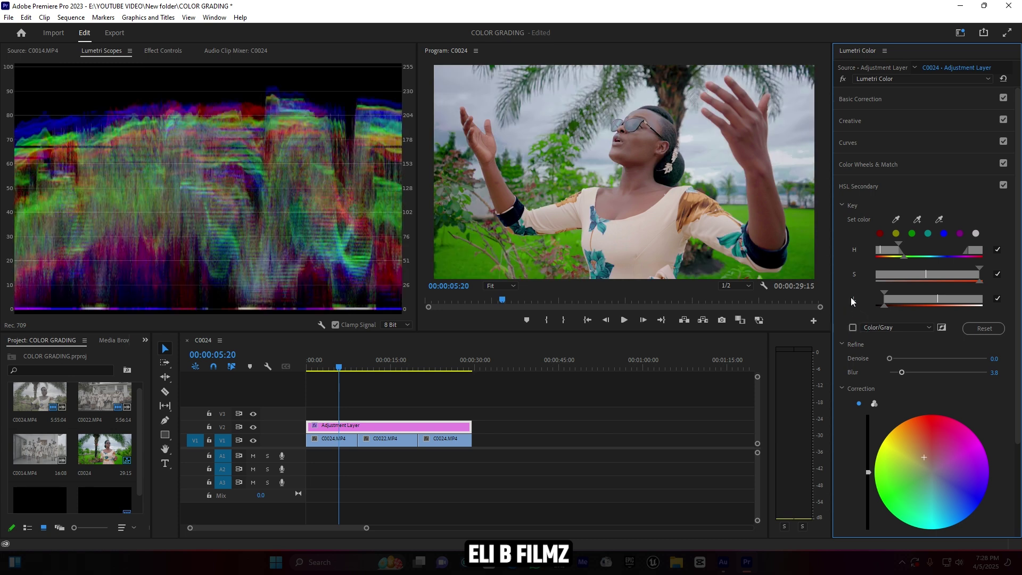
- Warm the overall image by setting the Basic Correction temperature to 5.4
left_click(865, 98)
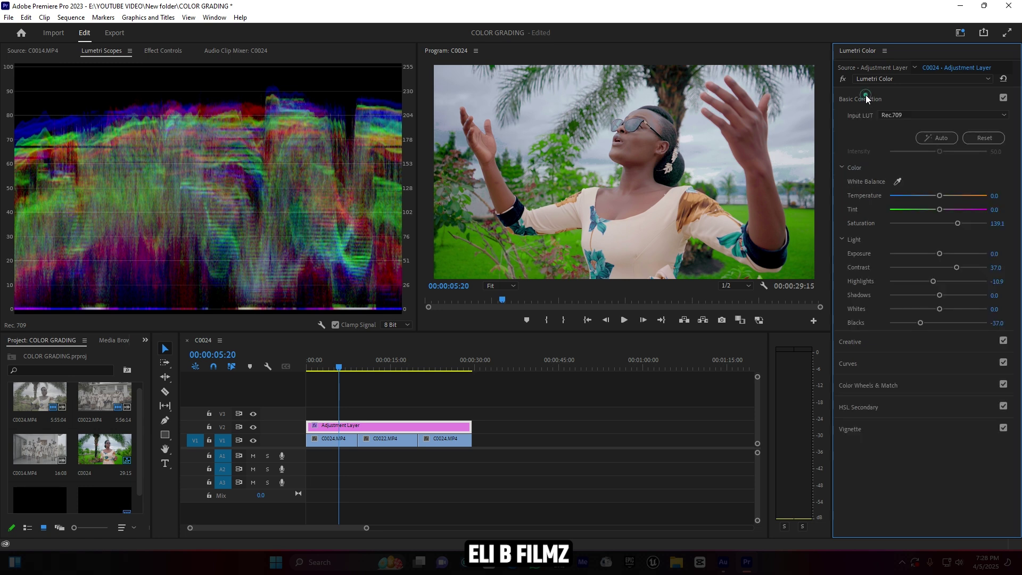
left_click(941, 195)
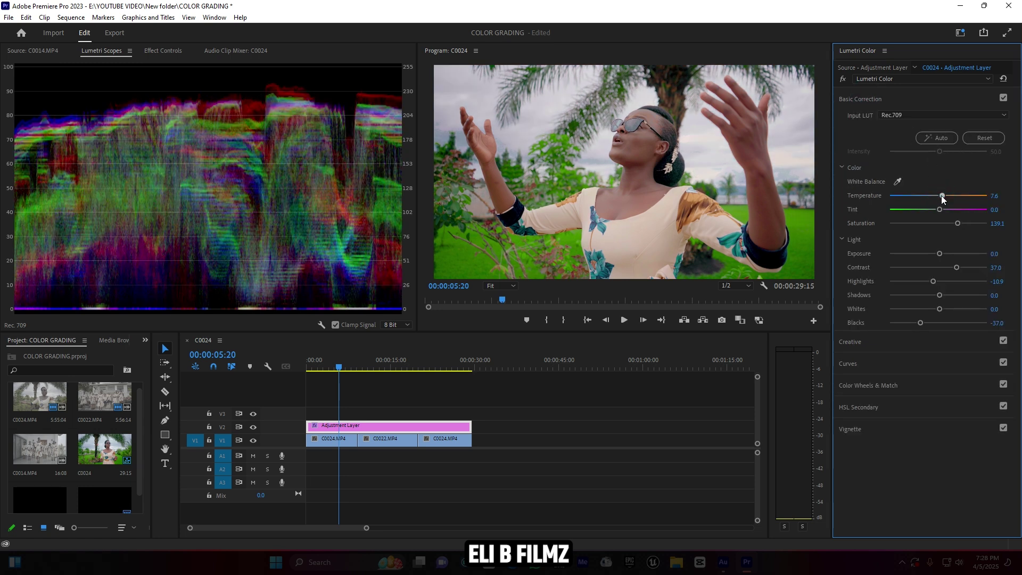
left_click_drag(943, 196, 941, 196)
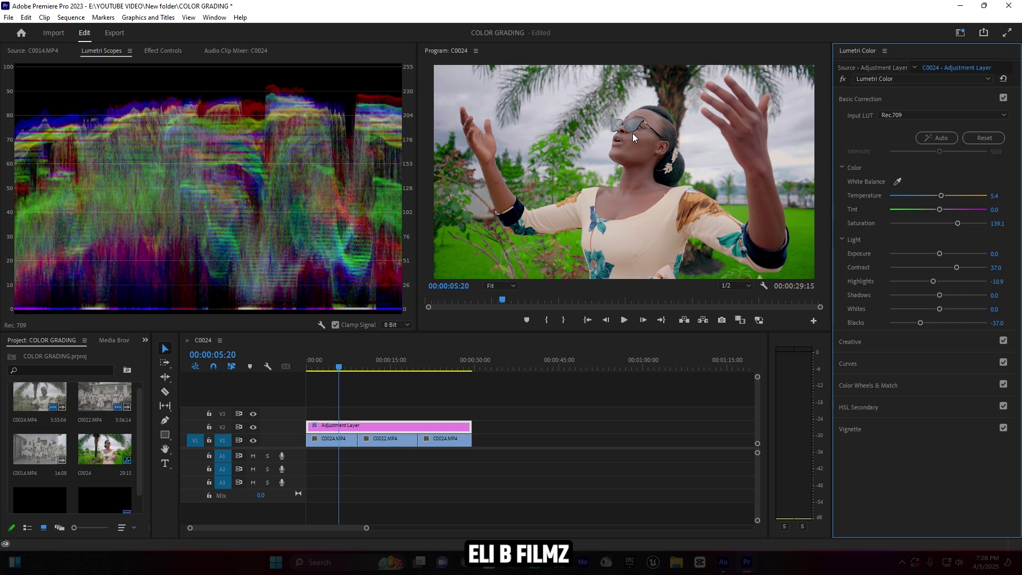
left_click(870, 99)
- Set the HSL Secondary correction's temperature to 5.4 and saturation to 107.6 with the mask shown, and hide the mask again
left_click(861, 185)
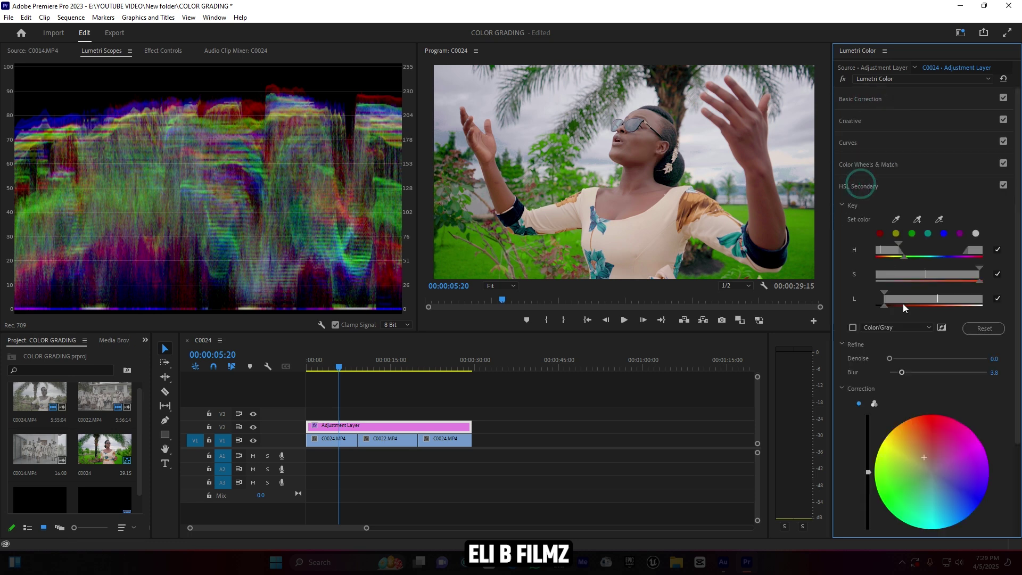
left_click(853, 328)
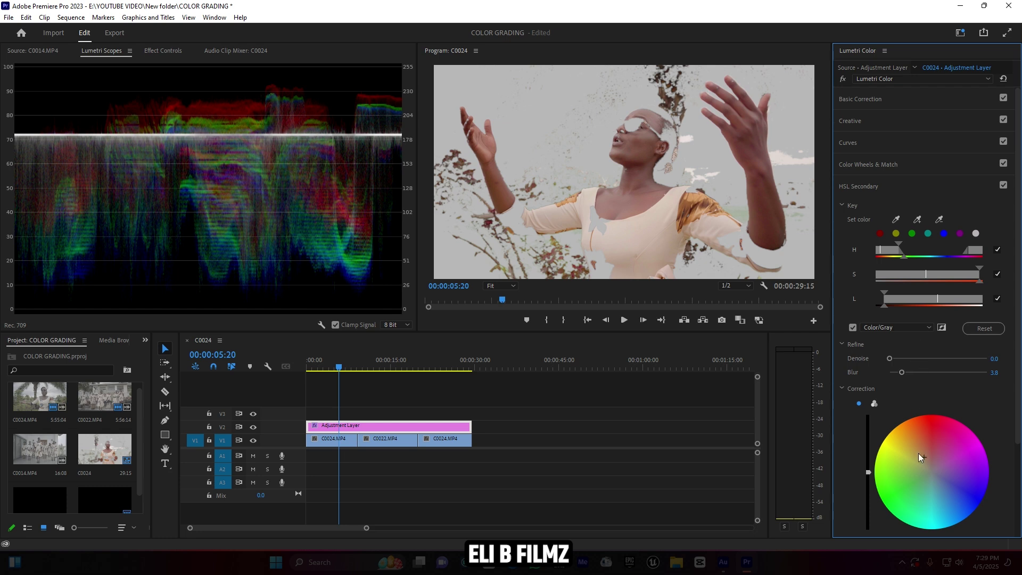
scroll(919, 459, "down", 5)
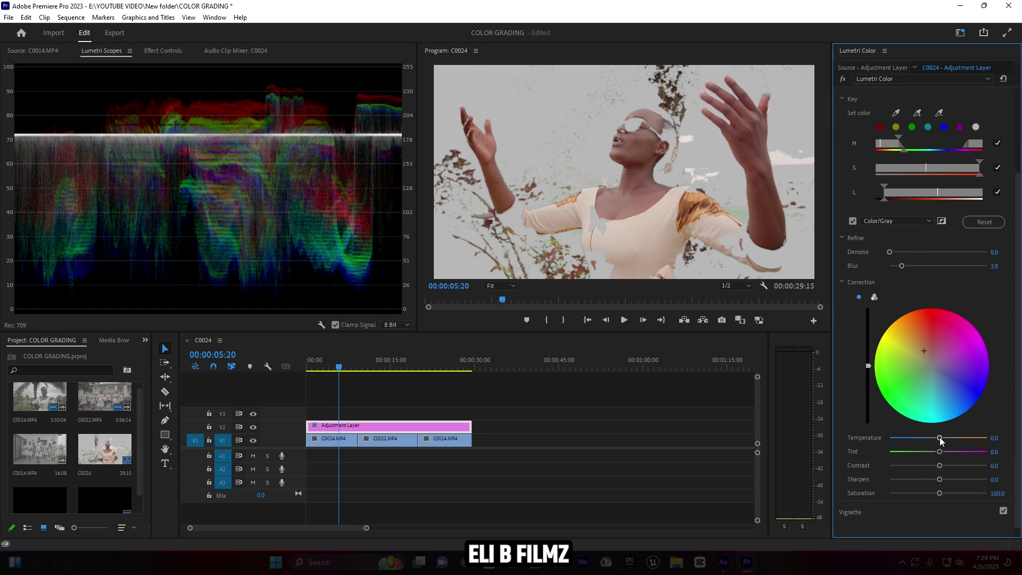
left_click_drag(940, 438, 942, 437)
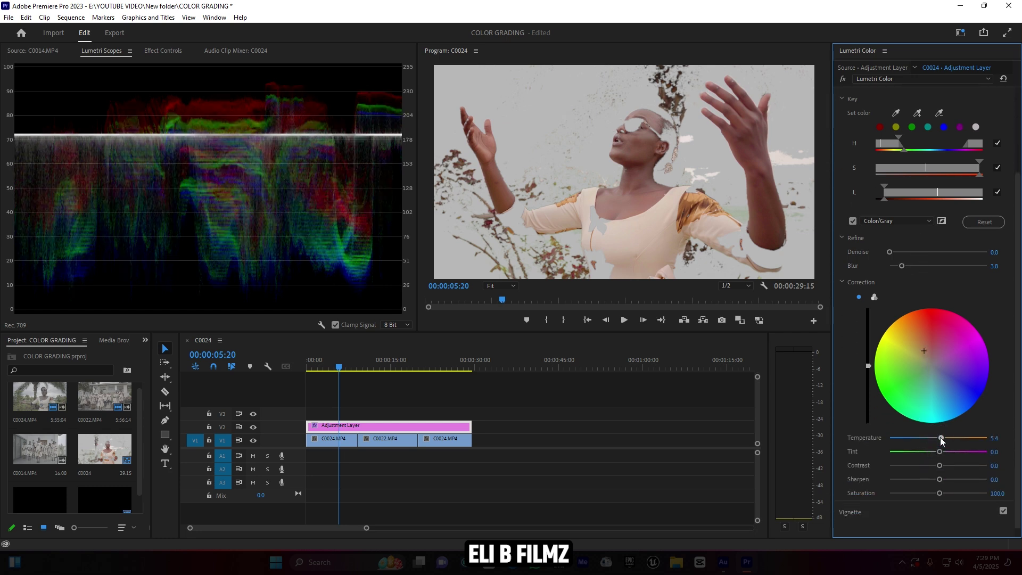
left_click_drag(940, 493, 943, 493)
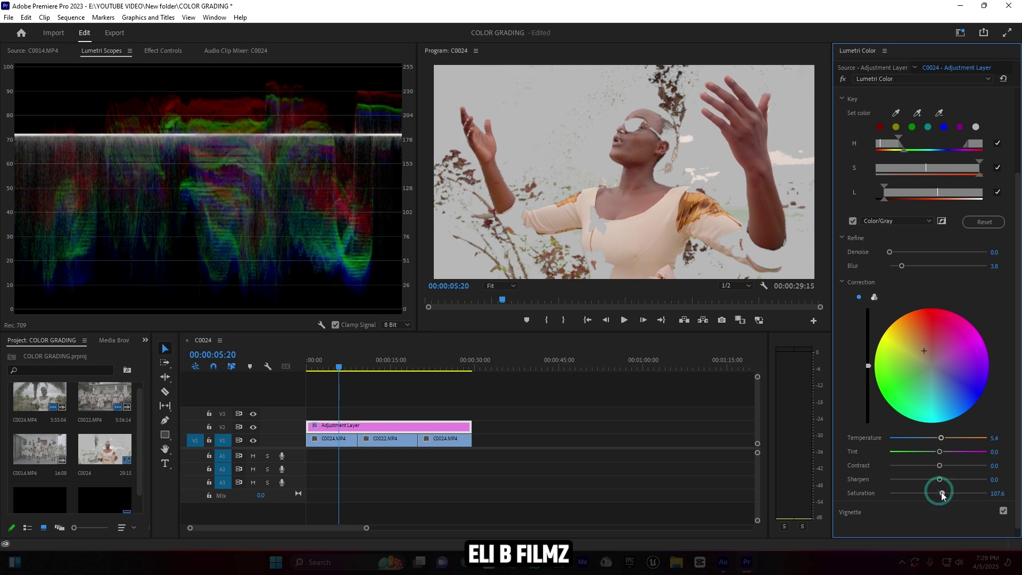
left_click(852, 220)
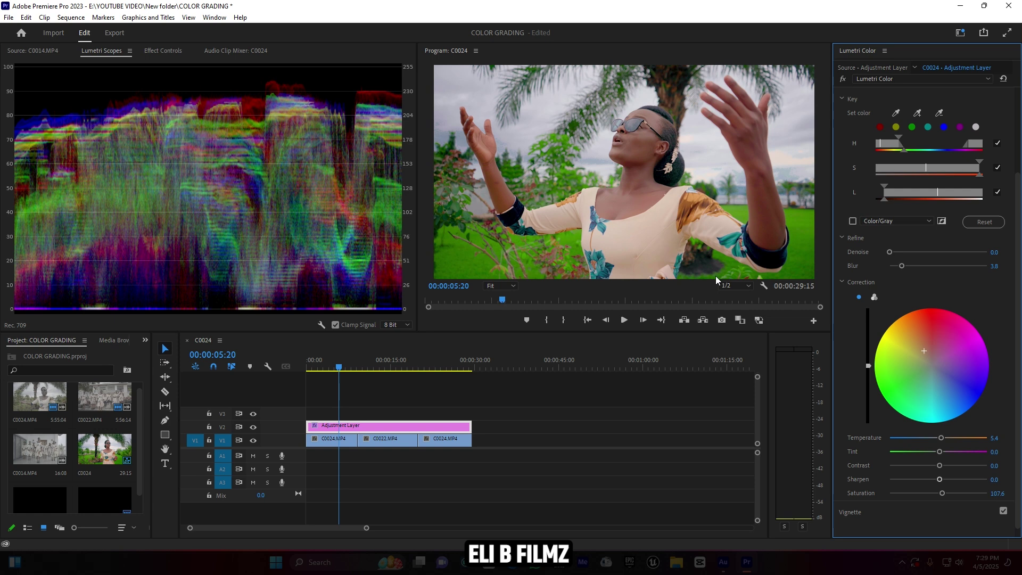
- Compare the skin tones with the HSL Secondary correction switched off and back on
scroll(870, 160, "up", 3)
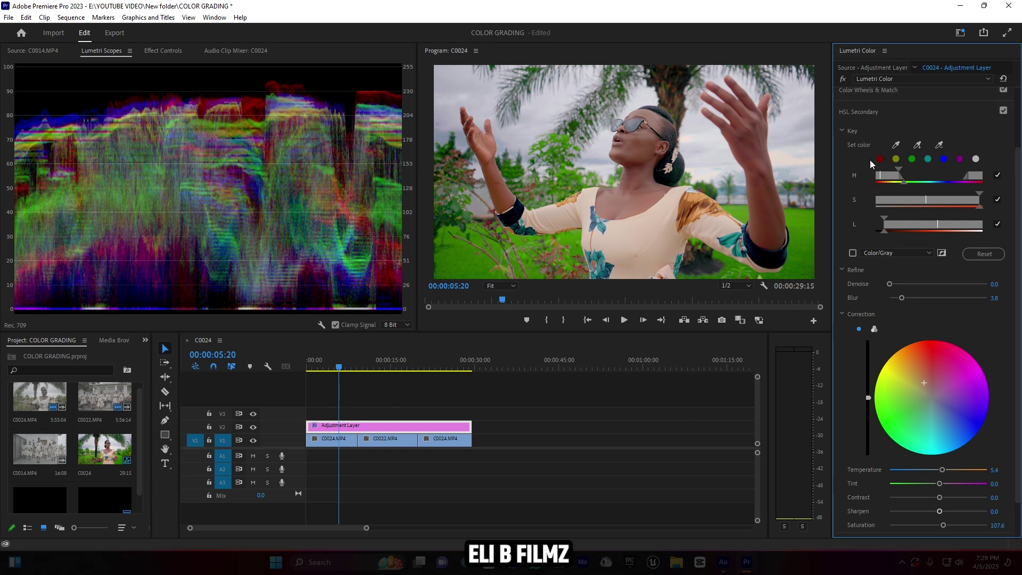
left_click(866, 120)
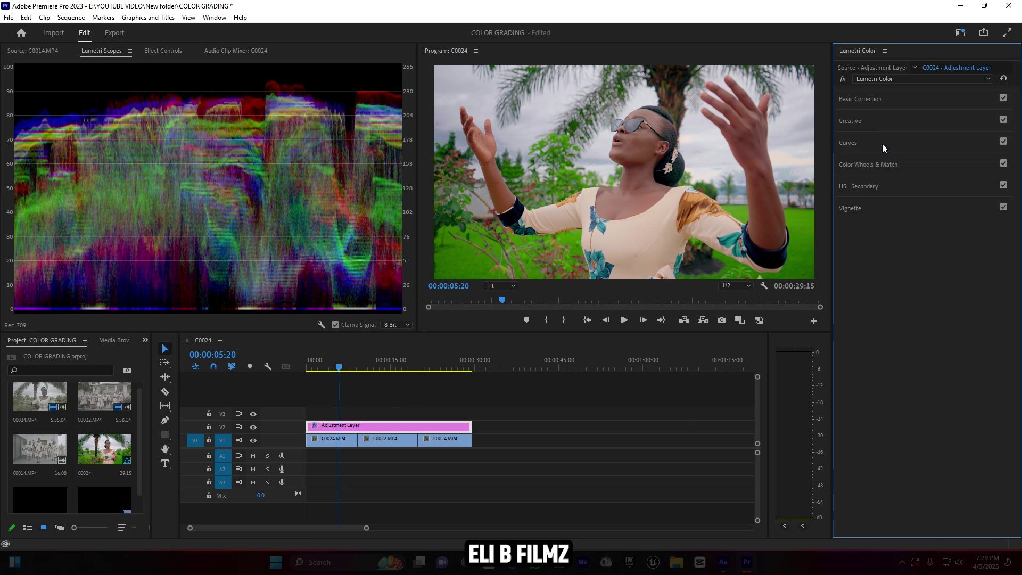
left_click(1003, 185)
left_click(1004, 186)
- Review the finished grade on the second and third clips, at about 15, 24 and 27 seconds
left_click(392, 362)
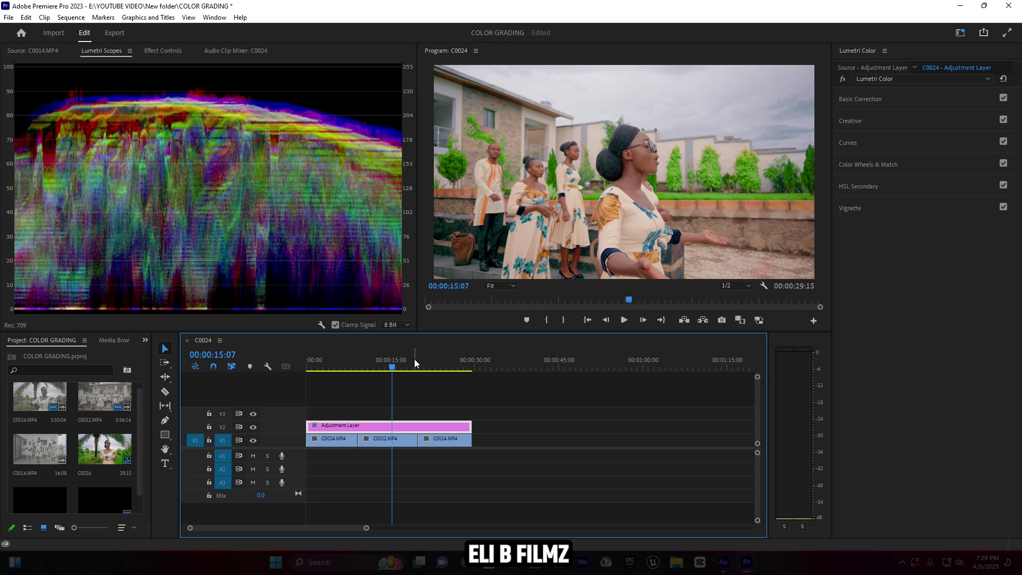
left_click(442, 361)
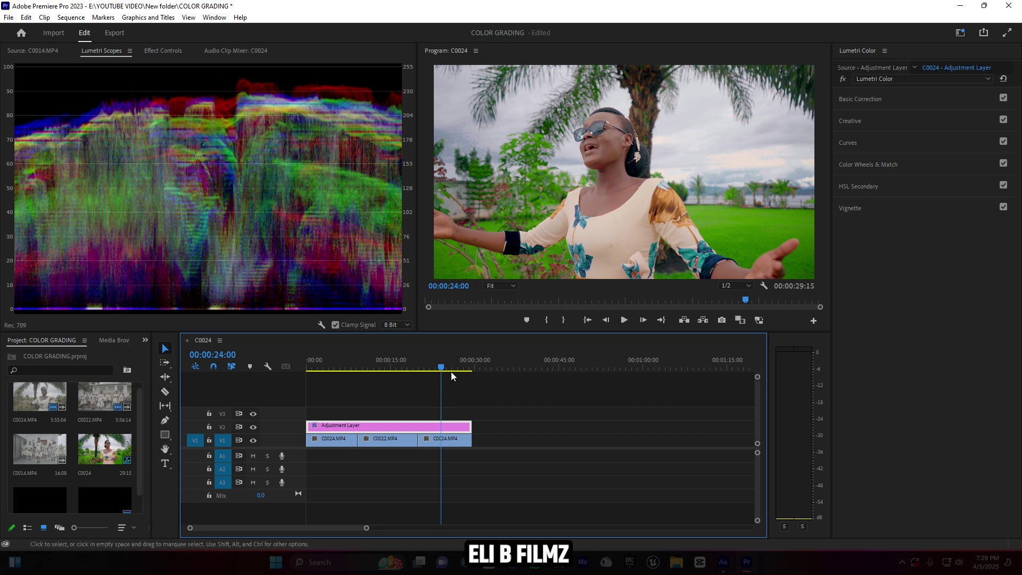
left_click(463, 363)
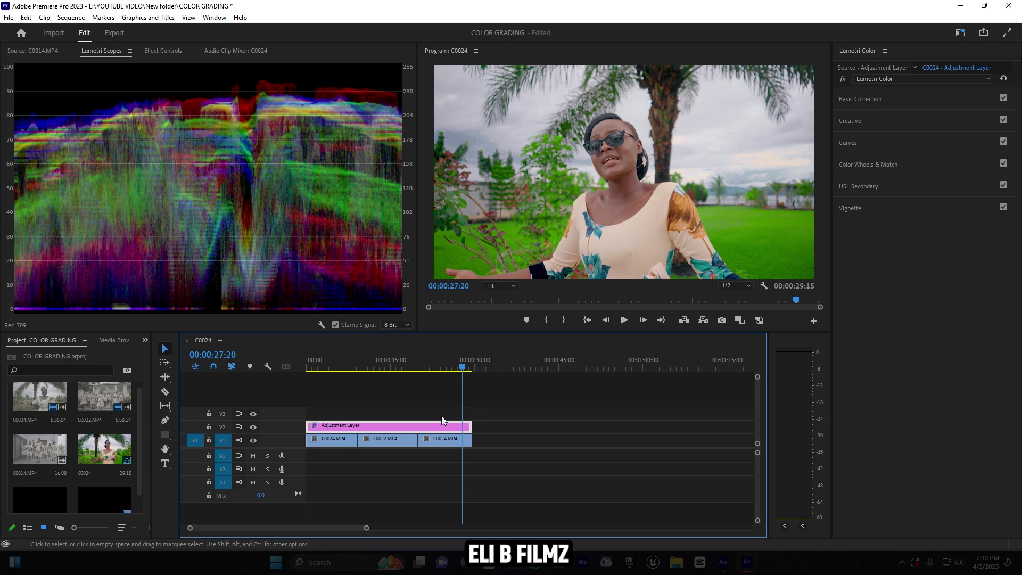
- Place a second adjustment layer on V3 across all three clips and set its Basic Correction blacks to -15.2 and contrast to 19.6
scroll(107, 495, "down", 1)
left_click_drag(97, 487, 472, 413)
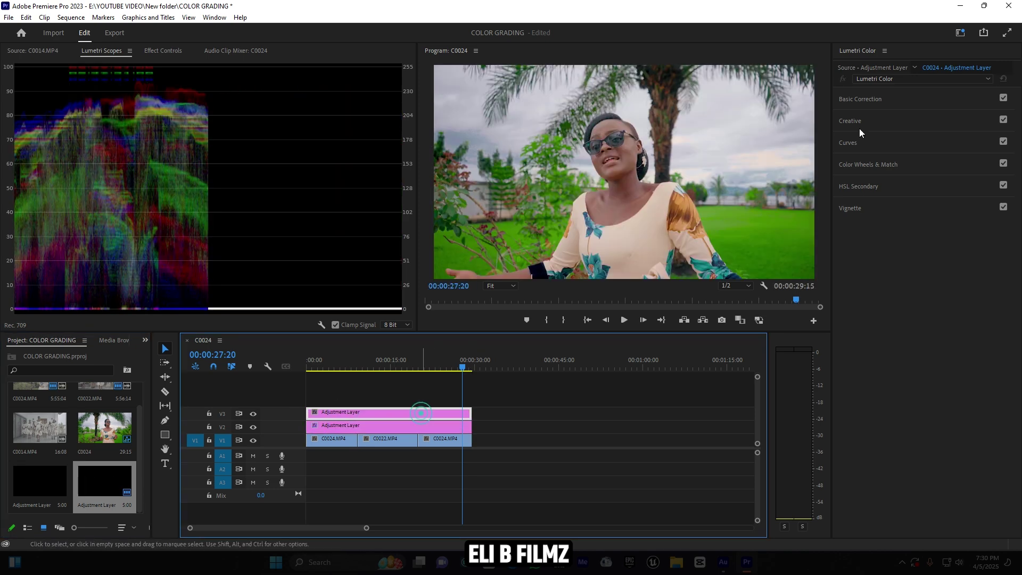
left_click(869, 97)
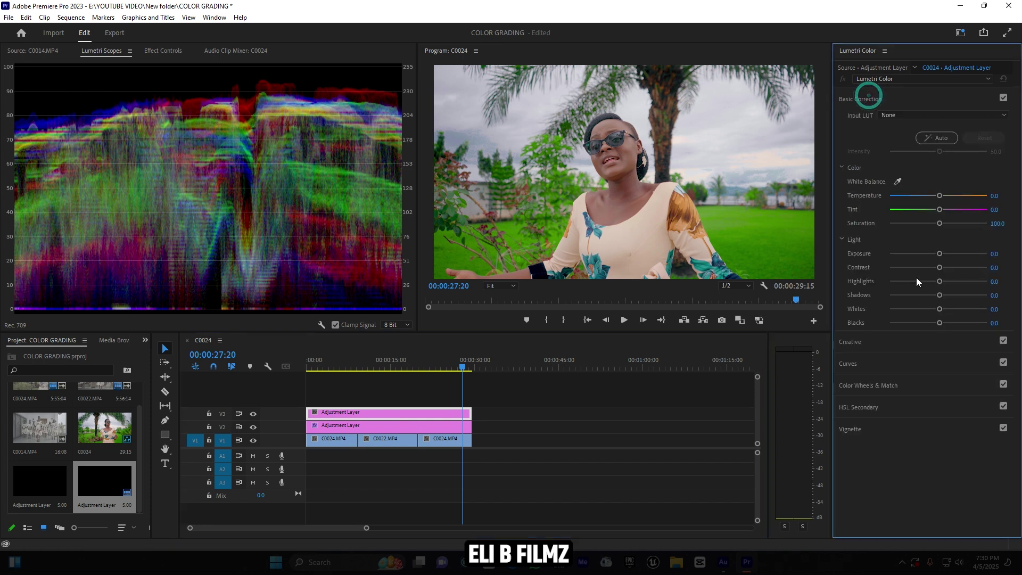
left_click_drag(938, 323, 930, 323)
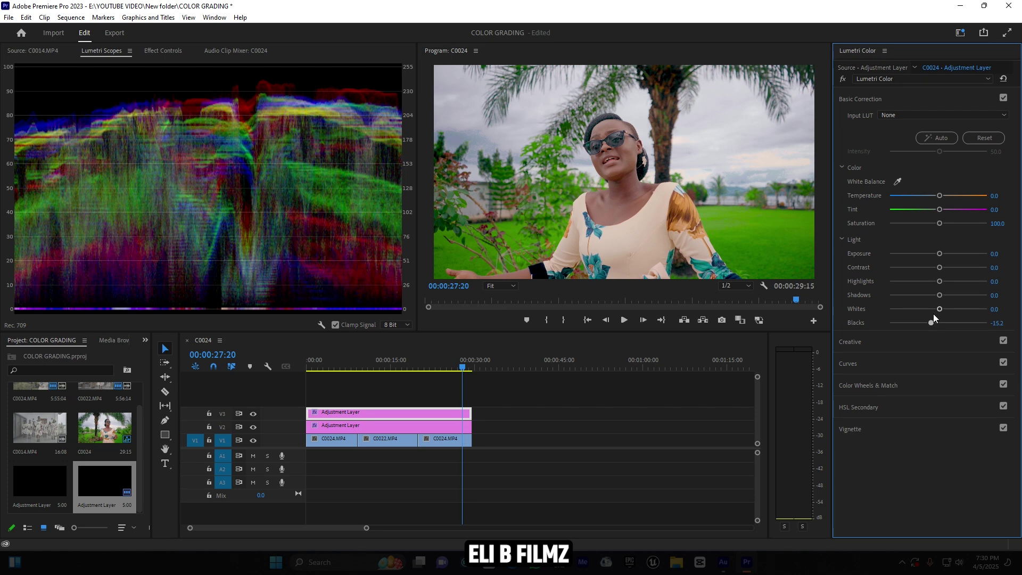
left_click_drag(940, 267, 949, 271)
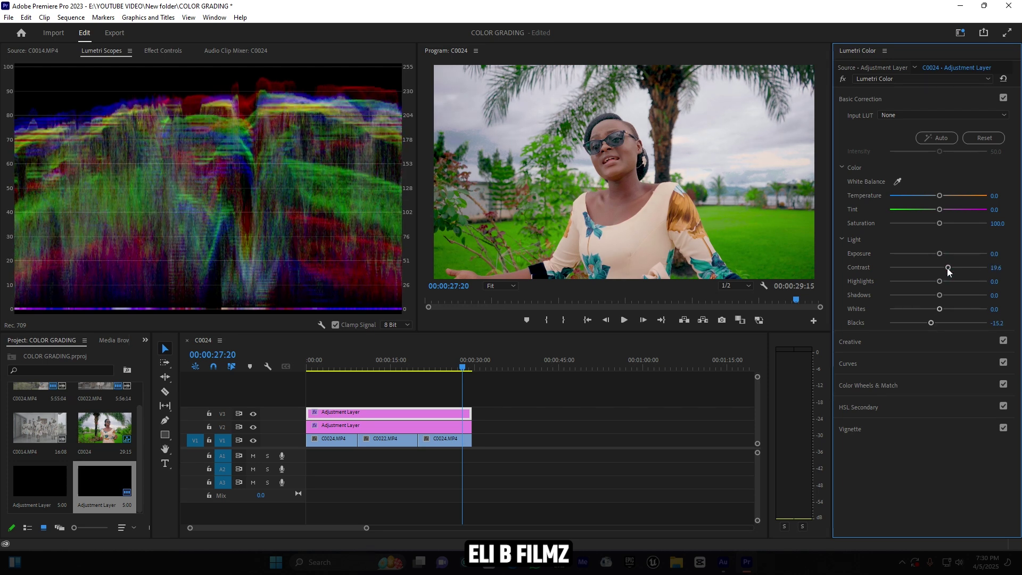
- Compare the grade with track V3 hidden and shown, and check the second and first clips at about 18 and 5 seconds
left_click(254, 414)
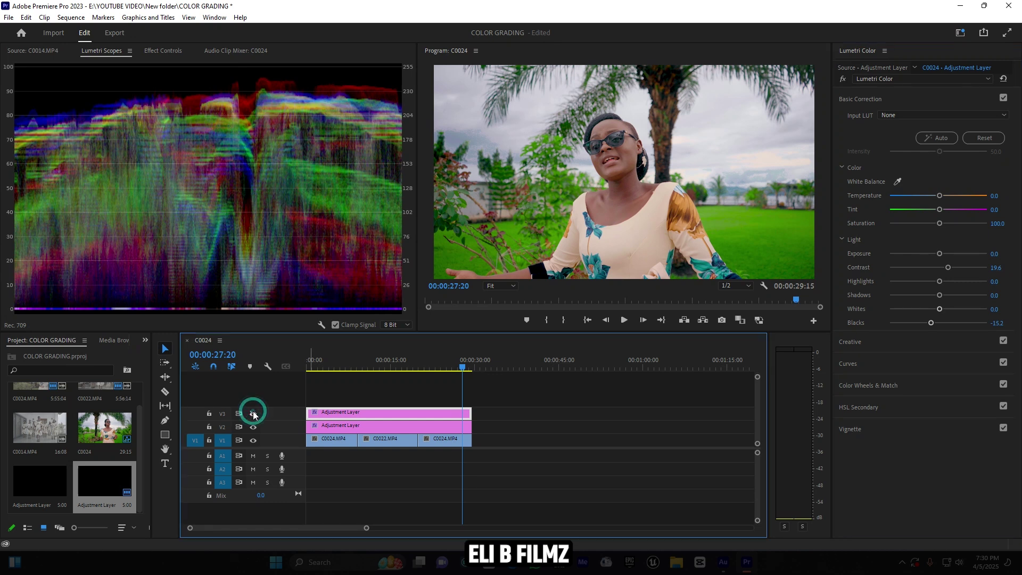
left_click(254, 413)
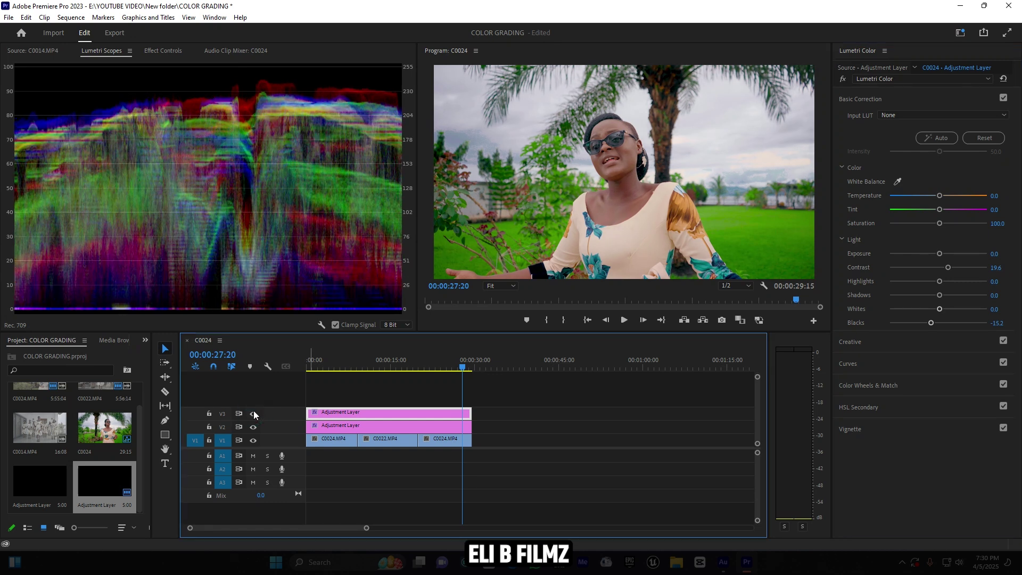
left_click(408, 357)
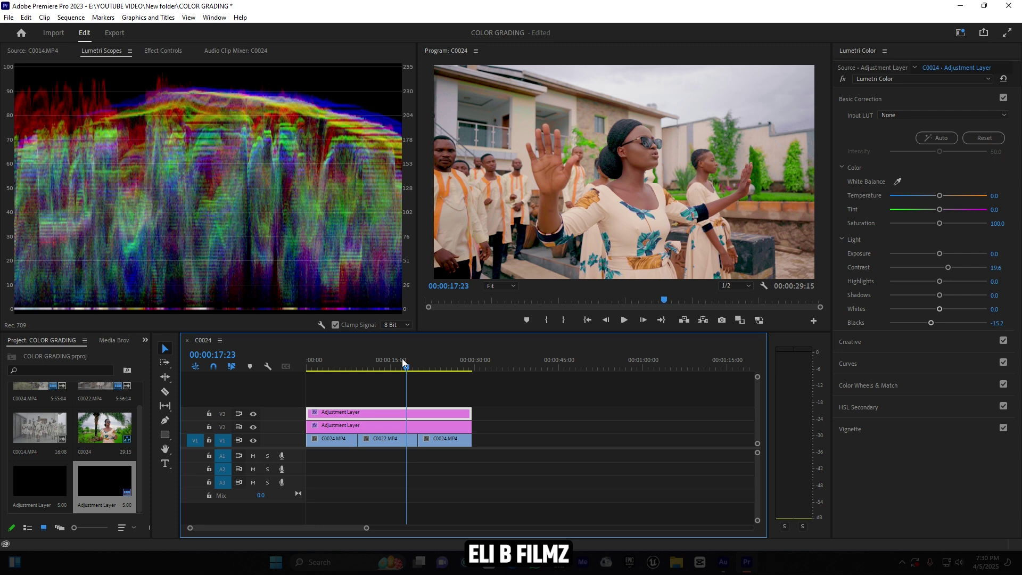
left_click(336, 353)
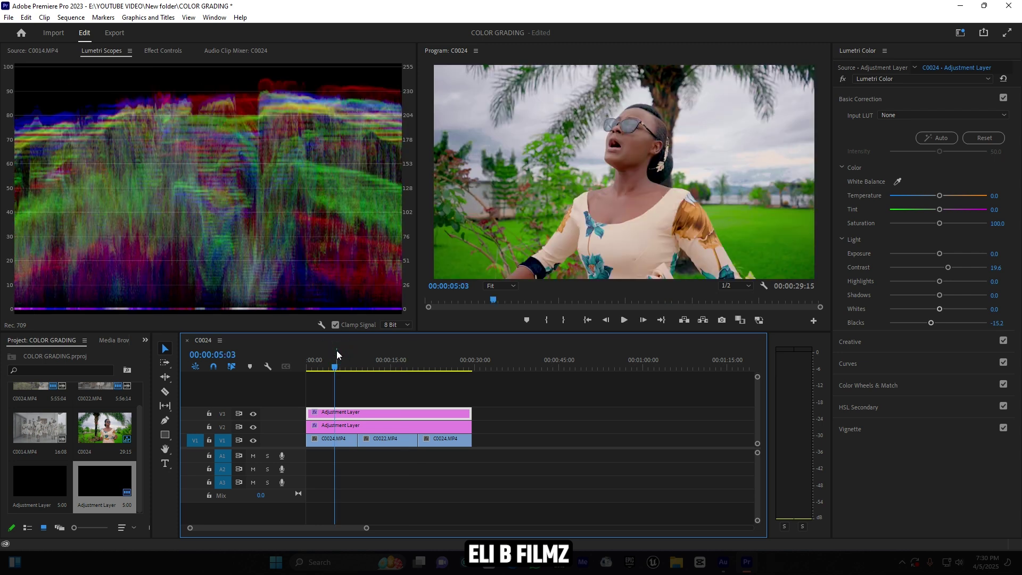